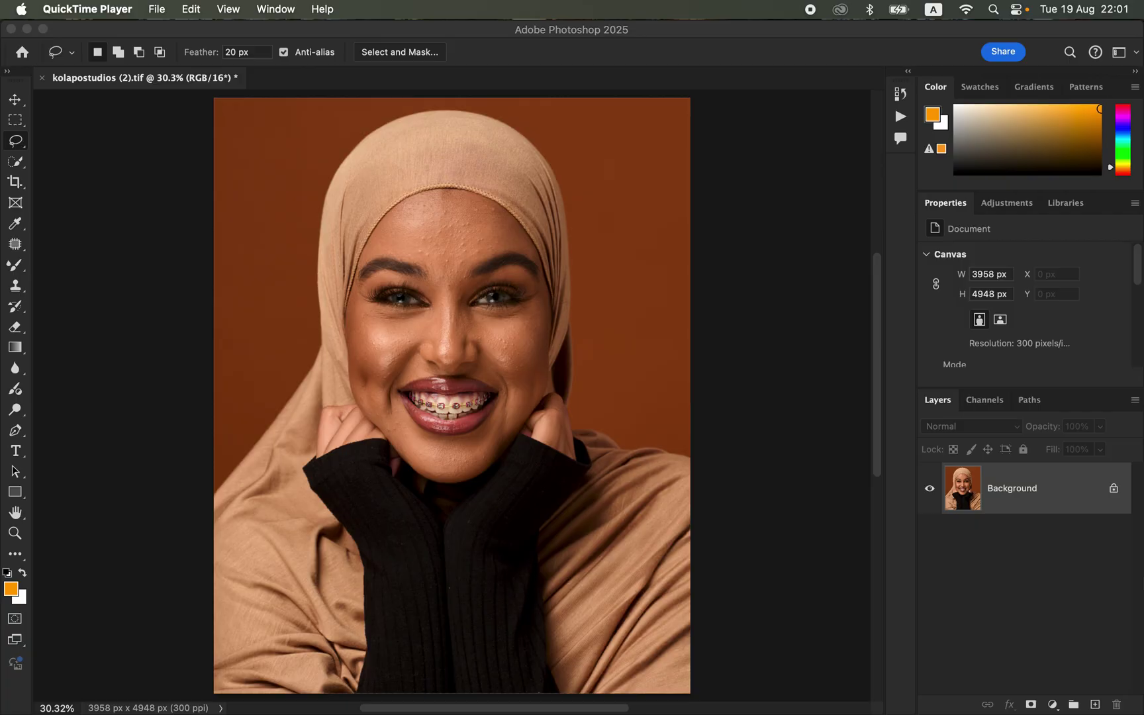
Step: Bring Photoshop to the front with the kolapostudios (2).tif portrait open
{"action": "left_click", "coordinate": [1046, 490]}
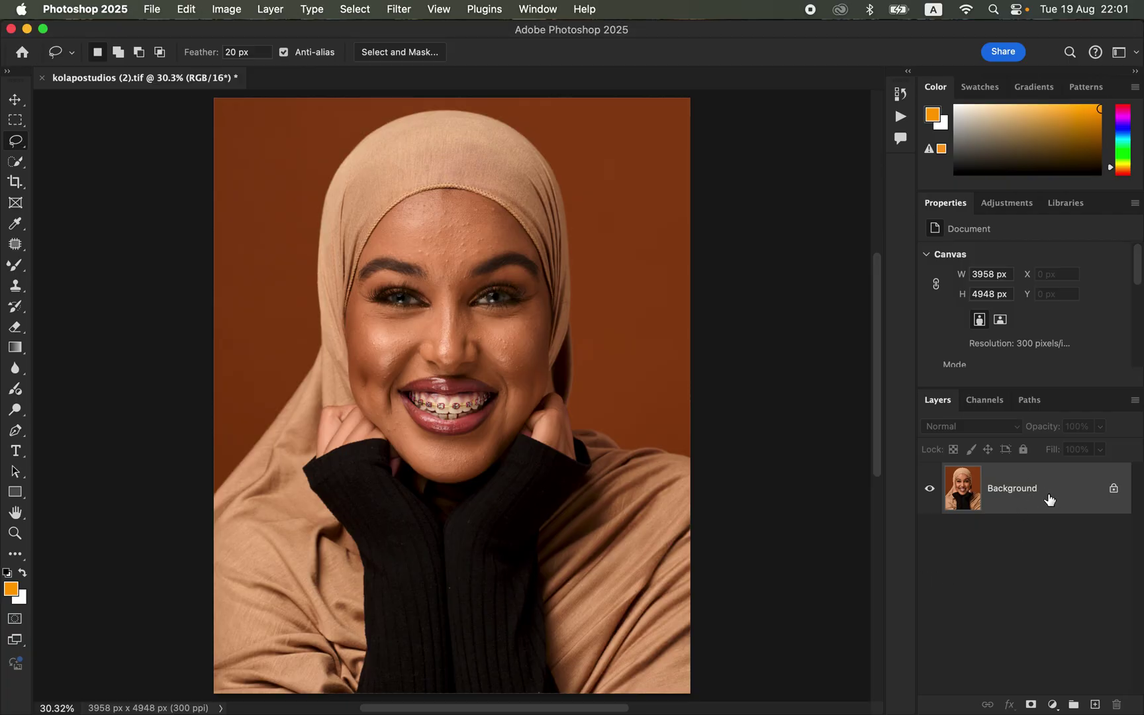
Step: Make two duplicate copies of the Background layer
{"action": "left_click_drag", "start_coordinate": [1055, 497], "coordinate": [1095, 705]}
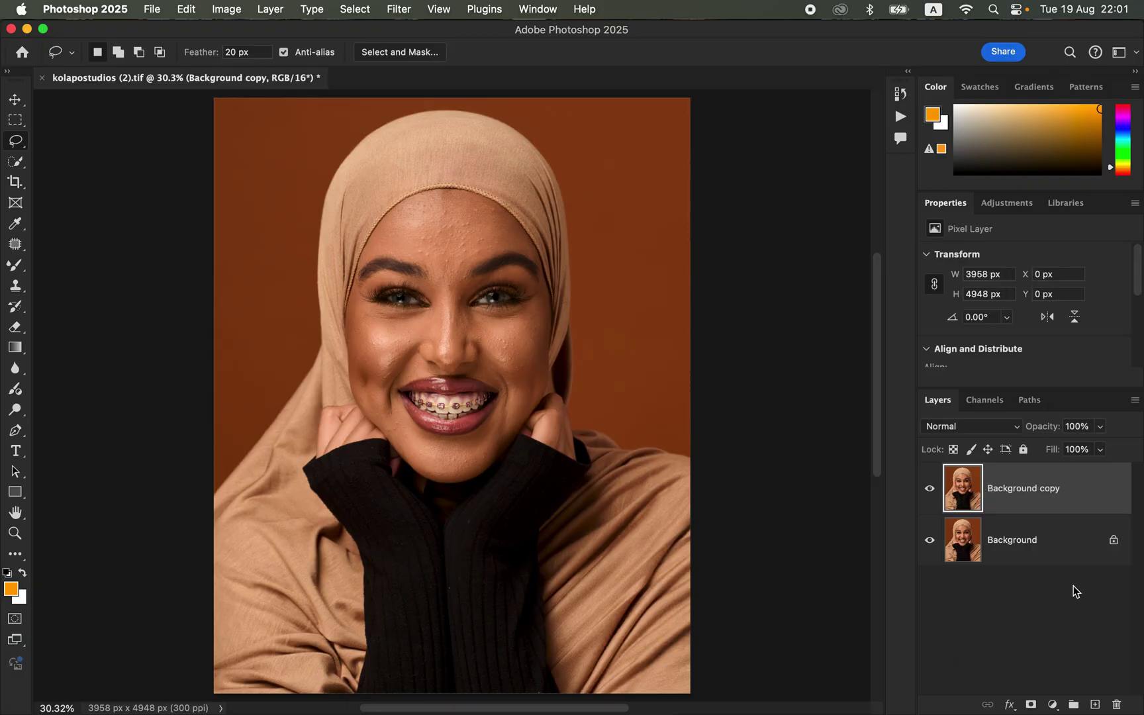
{"action": "key", "text": "super+z"}
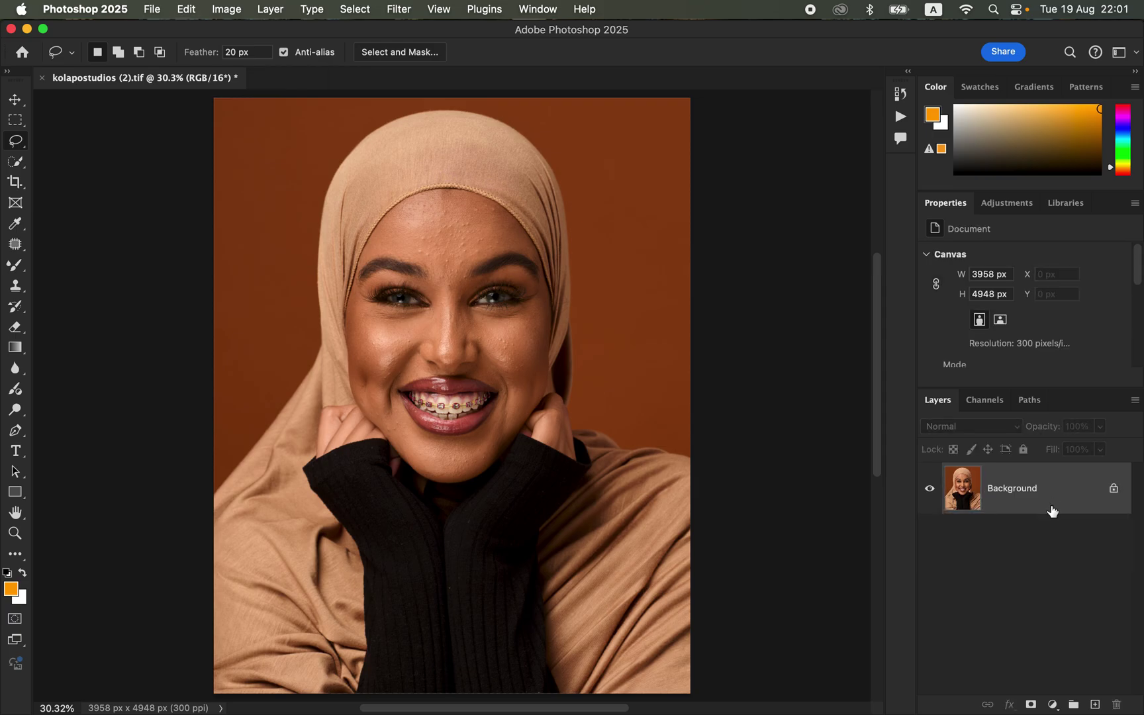
{"action": "key", "text": "super+j"}
{"action": "key", "text": "super+j"}
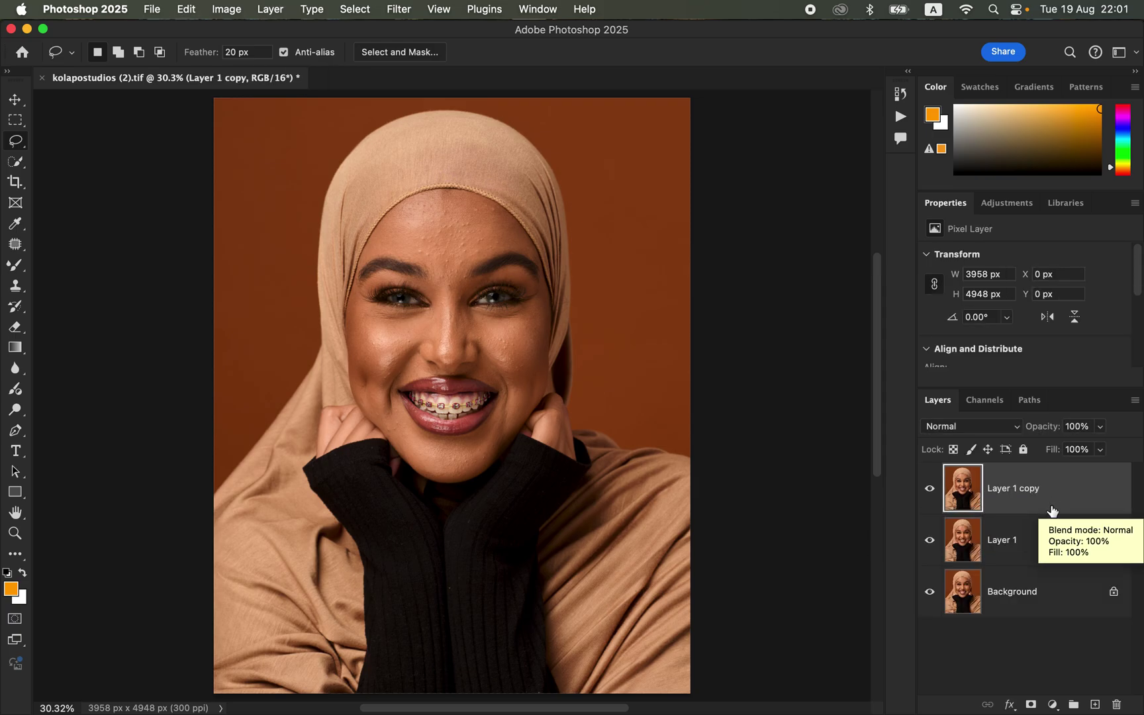
Step: Rename the lower copy COLOR and the upper copy TEXTURE
{"action": "double_click", "coordinate": [1001, 540]}
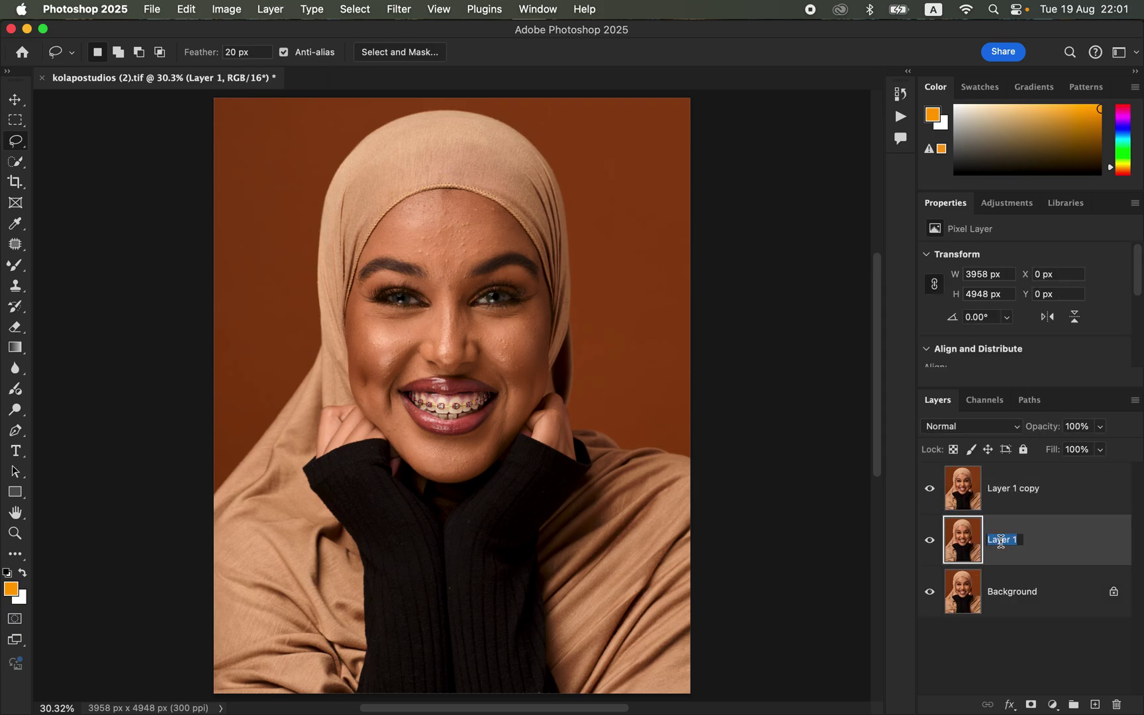
{"action": "type", "text": "co"}
{"action": "key", "text": "Return"}
{"action": "double_click", "coordinate": [1015, 489]}
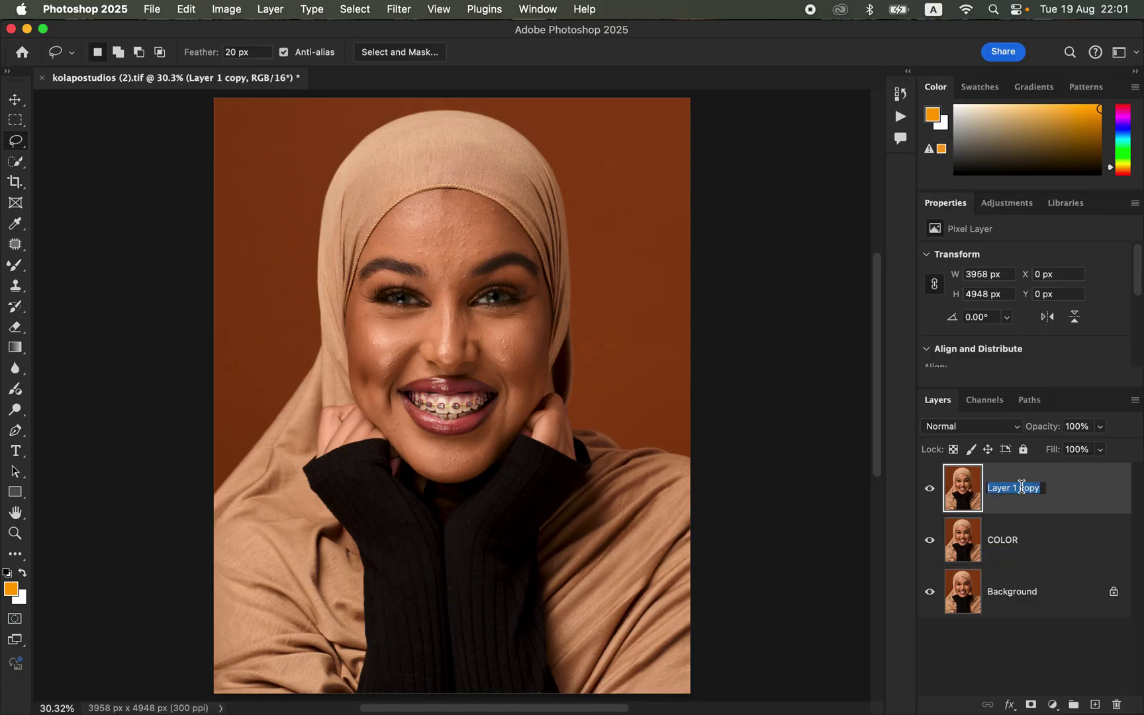
{"action": "type", "text": "TEXTURE"}
{"action": "key", "text": "Return"}
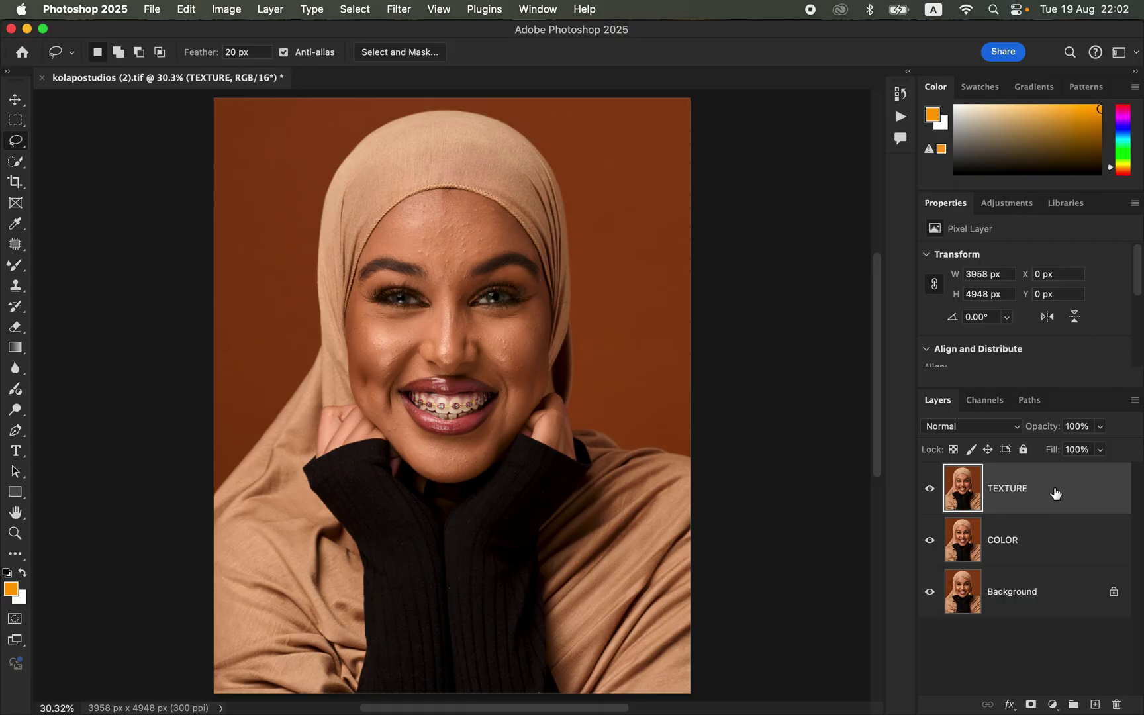
Step: Hide TEXTURE and blur the COLOR layer with an 8.0-pixel Gaussian Blur, previewing the skin
{"action": "left_click", "coordinate": [1051, 551]}
{"action": "left_click", "coordinate": [929, 488]}
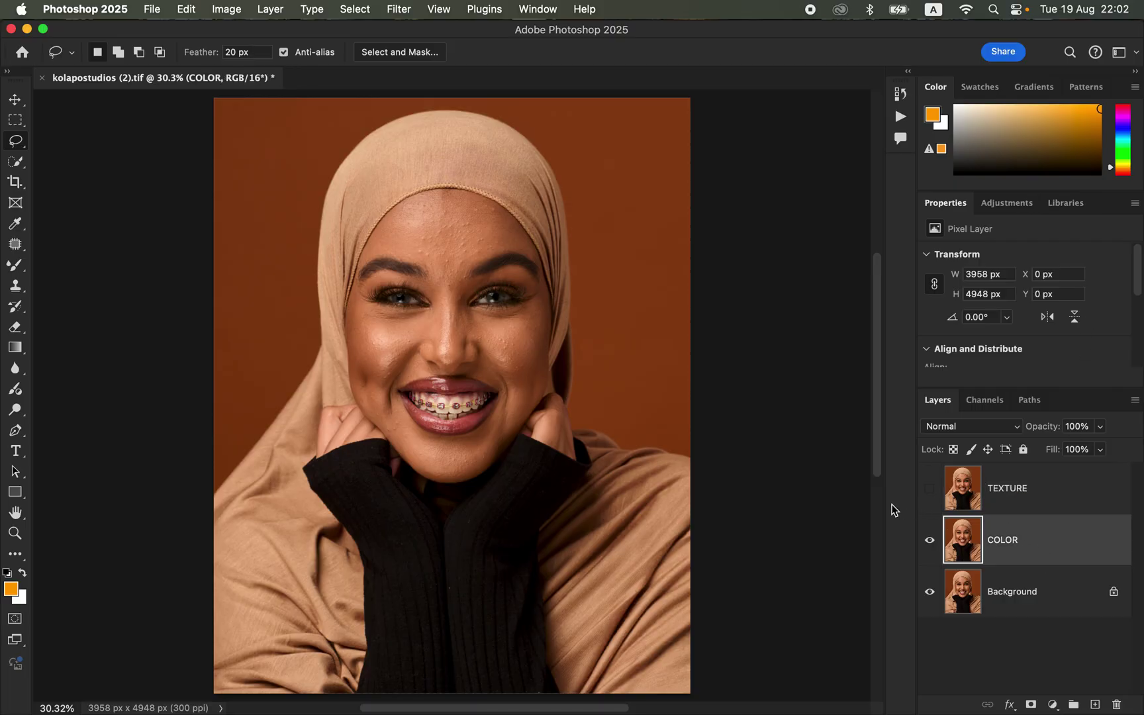
{"action": "left_click", "coordinate": [405, 10]}
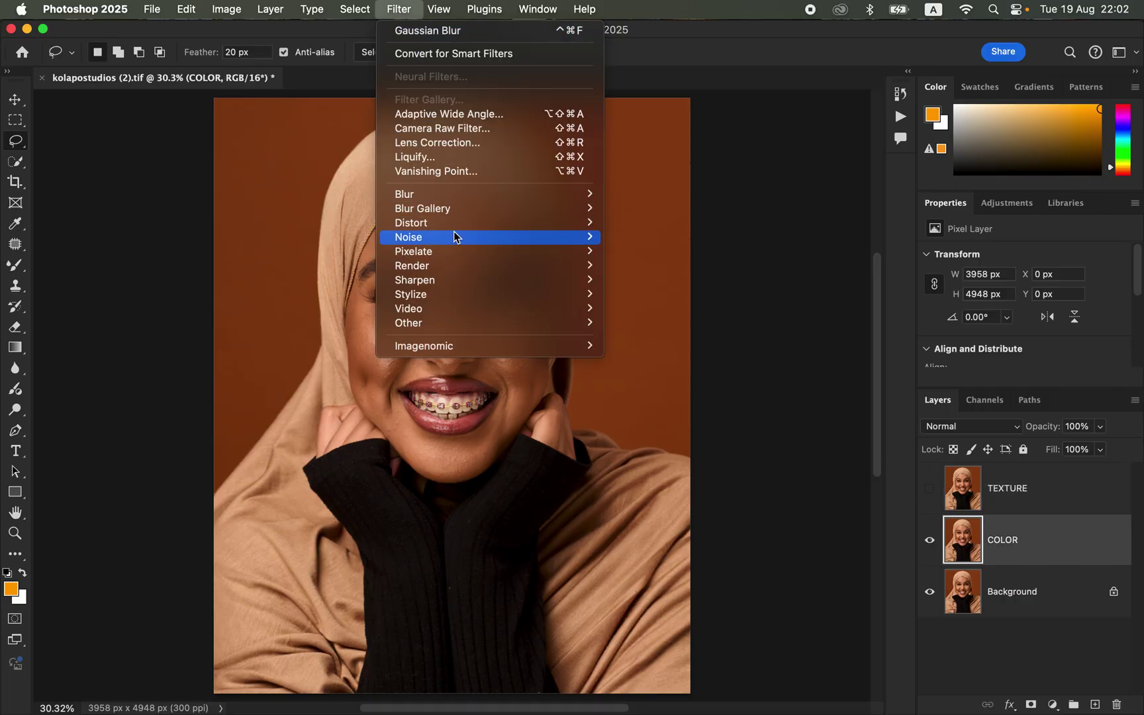
{"action": "mouse_move", "coordinate": [455, 197]}
{"action": "left_click", "coordinate": [690, 255]}
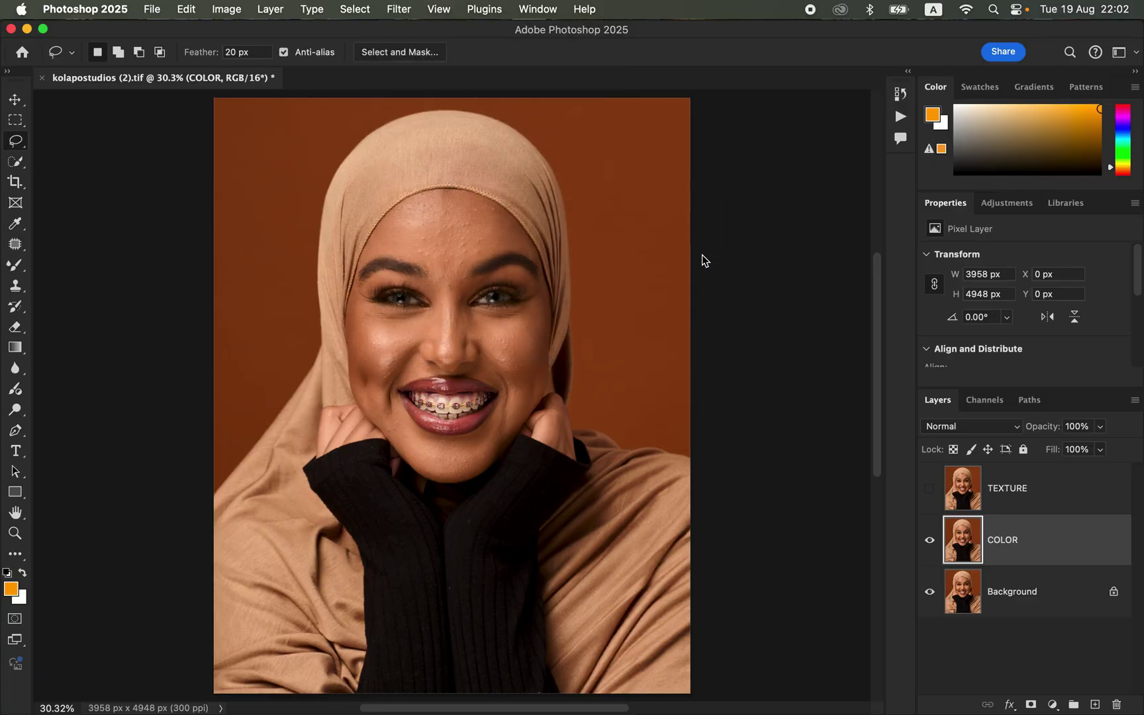
{"action": "left_click_drag", "start_coordinate": [692, 325], "coordinate": [582, 329]}
{"action": "left_click_drag", "start_coordinate": [718, 92], "coordinate": [764, 87]}
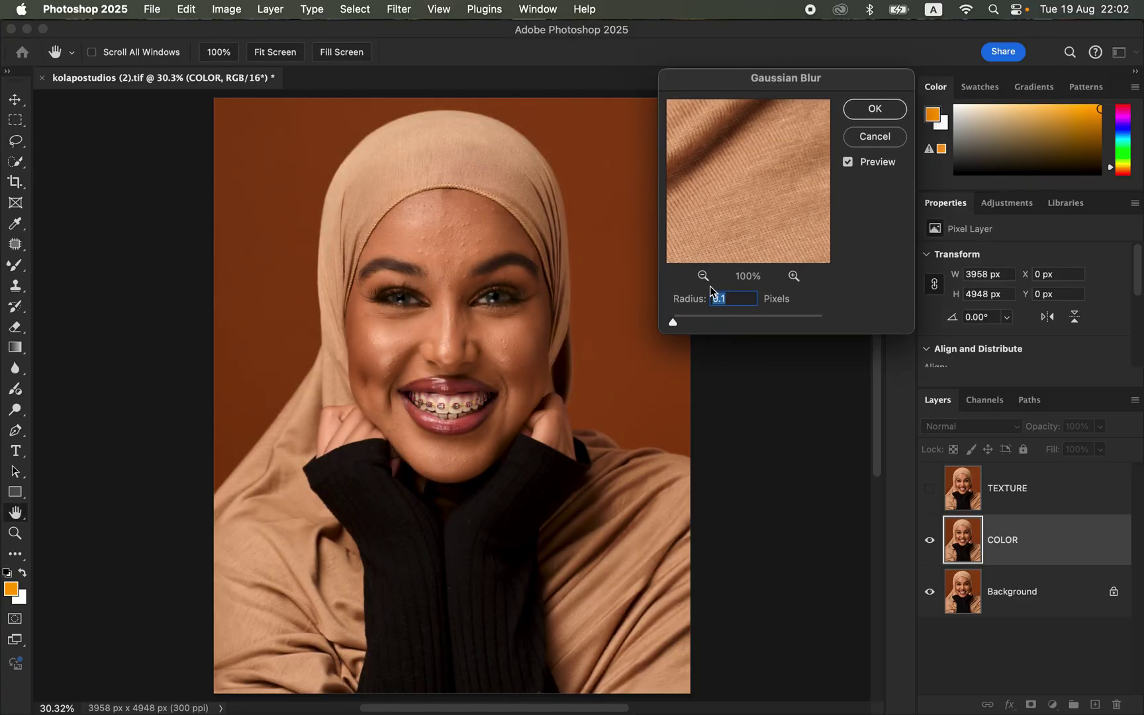
{"action": "left_click", "coordinate": [450, 250]}
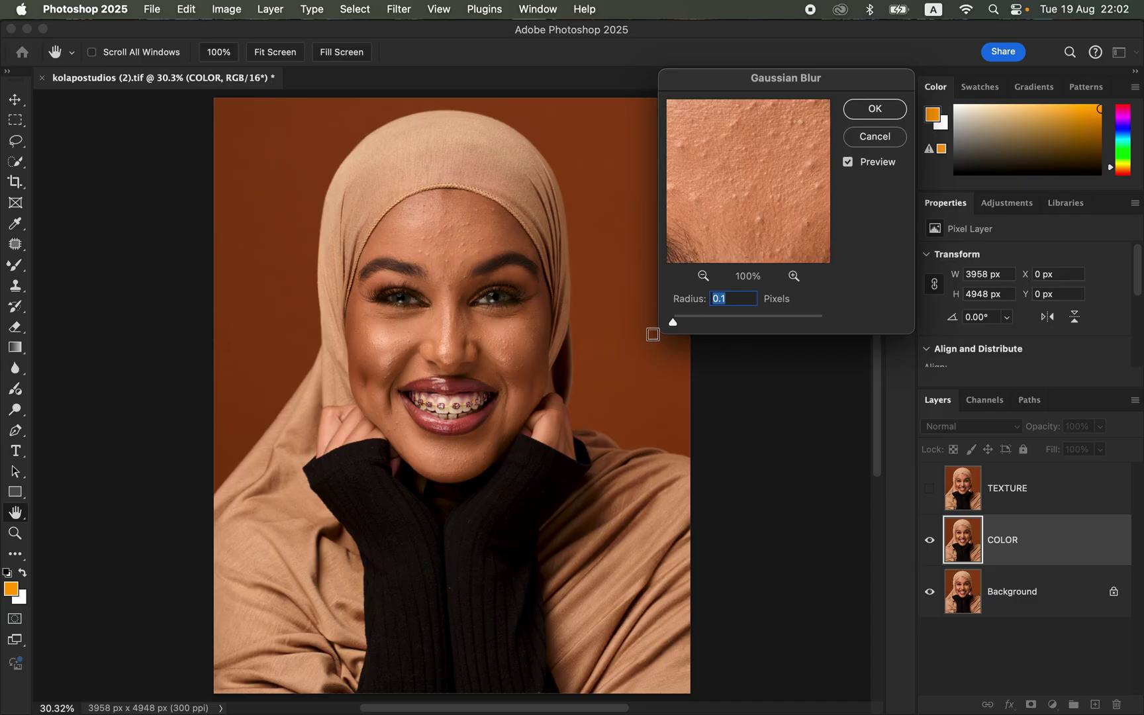
{"action": "left_click_drag", "start_coordinate": [674, 322], "coordinate": [702, 324]}
{"action": "left_click_drag", "start_coordinate": [720, 322], "coordinate": [725, 323]}
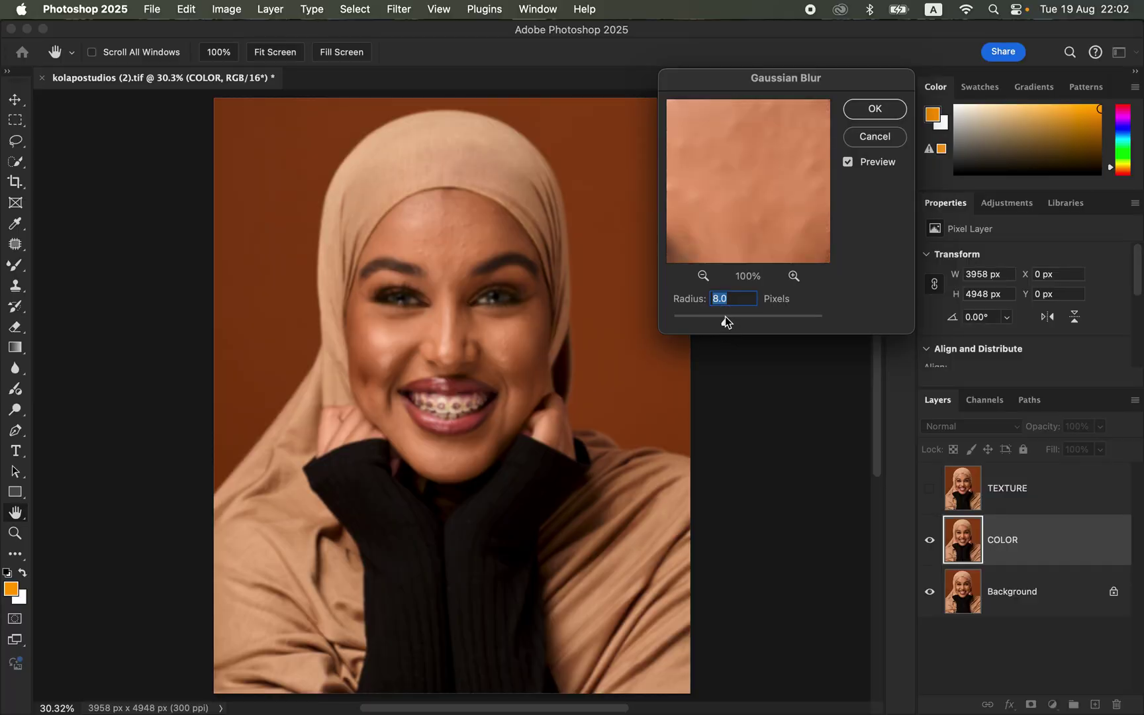
{"action": "mouse_move", "coordinate": [738, 182]}
{"action": "left_mouse_down"}
{"action": "mouse_move", "coordinate": [740, 220]}
{"action": "mouse_move", "coordinate": [743, 171]}
{"action": "mouse_move", "coordinate": [748, 203]}
{"action": "mouse_move", "coordinate": [735, 173]}
{"action": "mouse_move", "coordinate": [725, 190]}
{"action": "mouse_move", "coordinate": [733, 169]}
{"action": "mouse_move", "coordinate": [738, 201]}
{"action": "mouse_move", "coordinate": [741, 184]}
{"action": "left_mouse_up"}
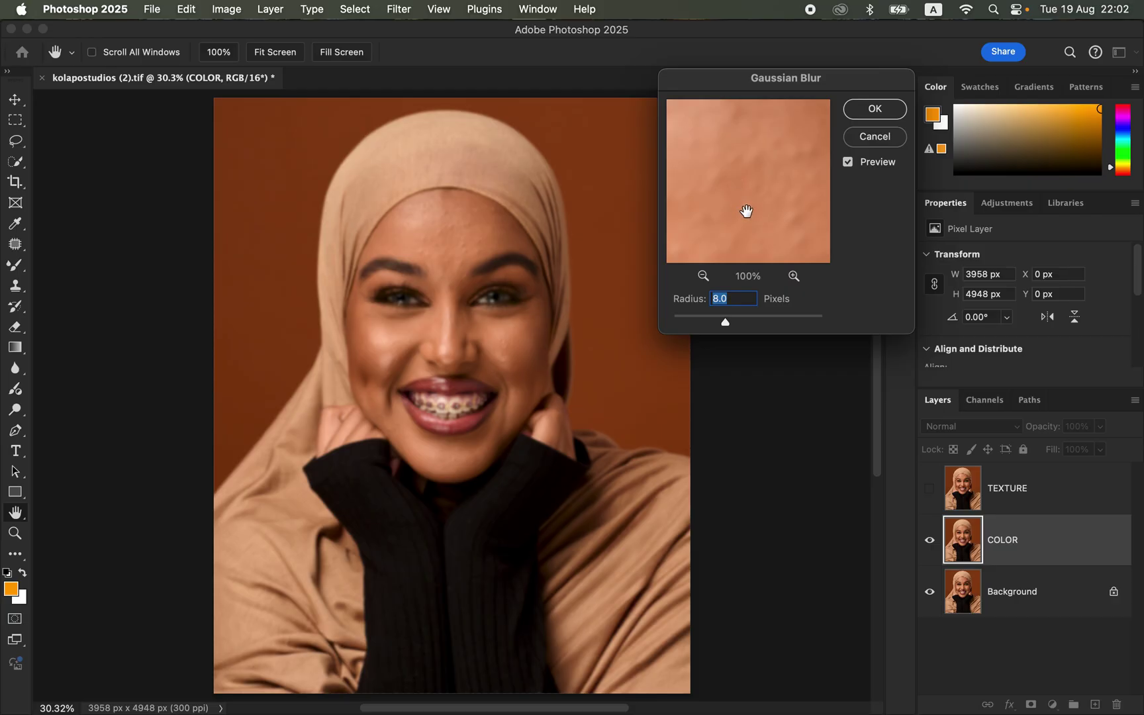
{"action": "left_click", "coordinate": [874, 110]}
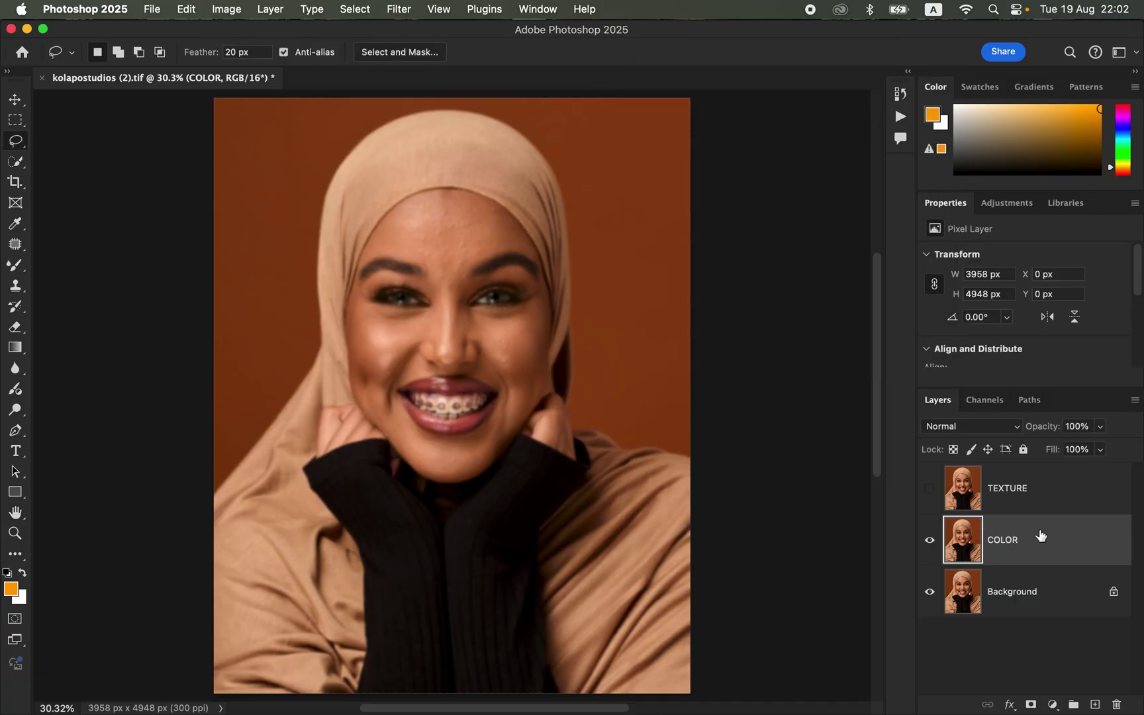
Step: Show TEXTURE and set up Apply Image with source COLOR, Add blending and Invert
{"action": "left_click", "coordinate": [1025, 498]}
{"action": "left_click", "coordinate": [930, 496]}
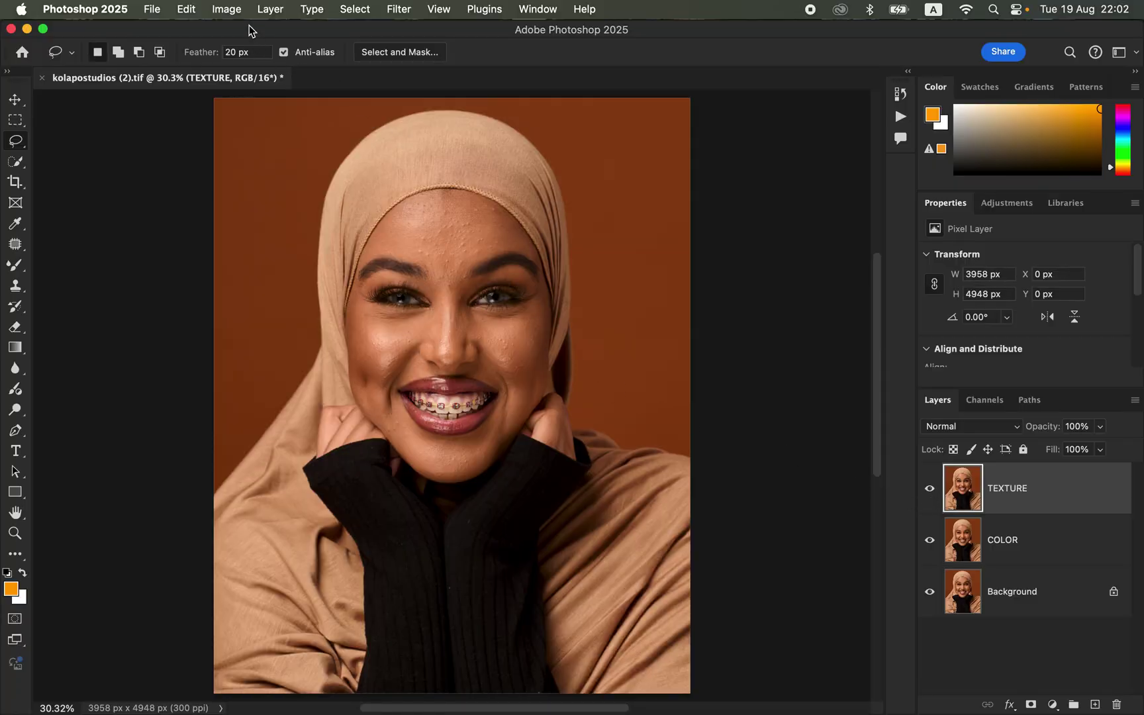
{"action": "left_click", "coordinate": [228, 9]}
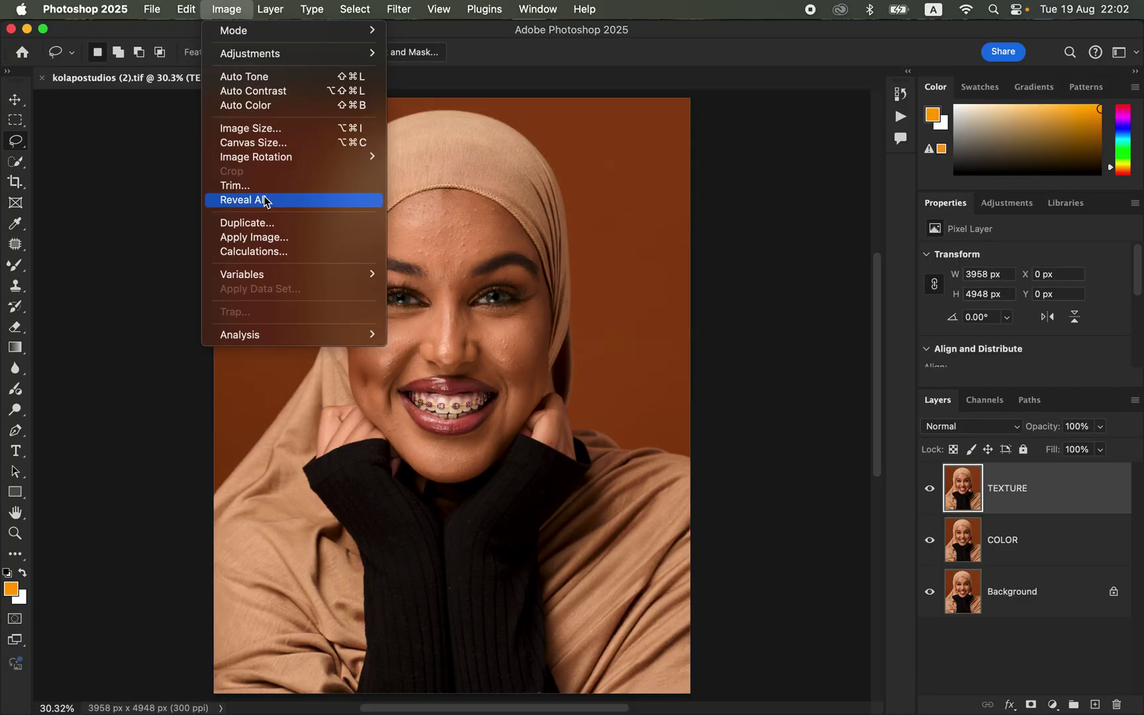
{"action": "left_click", "coordinate": [276, 237]}
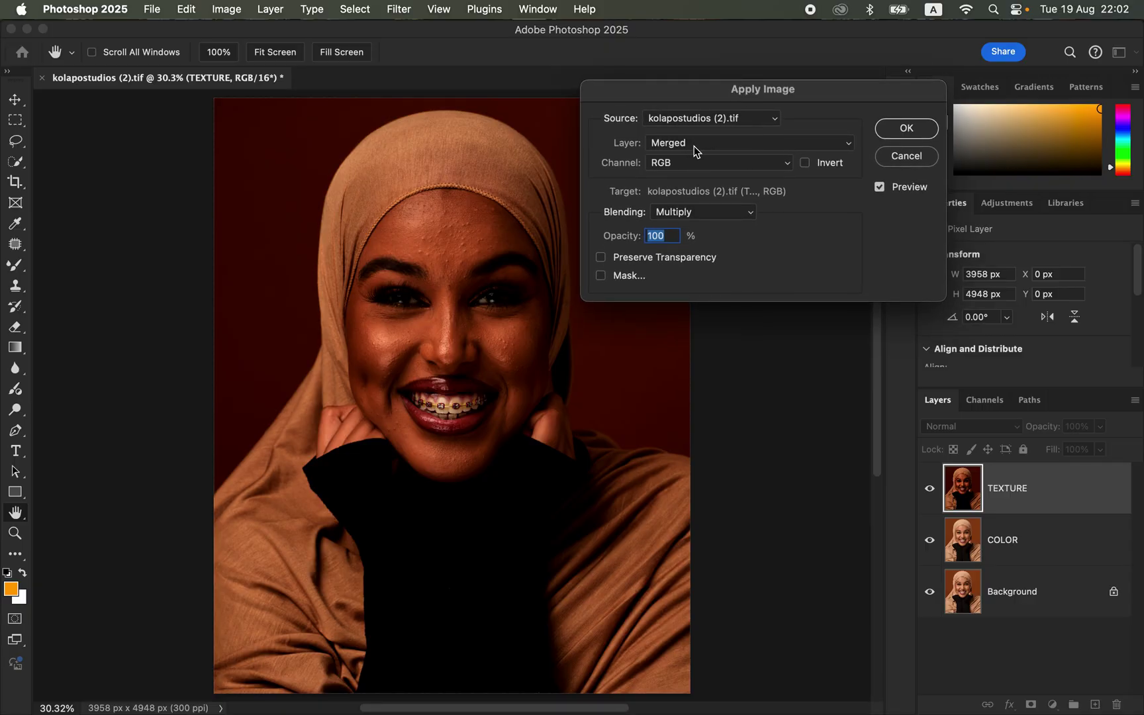
{"action": "left_click", "coordinate": [694, 146]}
{"action": "left_click", "coordinate": [701, 188]}
{"action": "left_click", "coordinate": [701, 213]}
{"action": "left_click", "coordinate": [689, 517]}
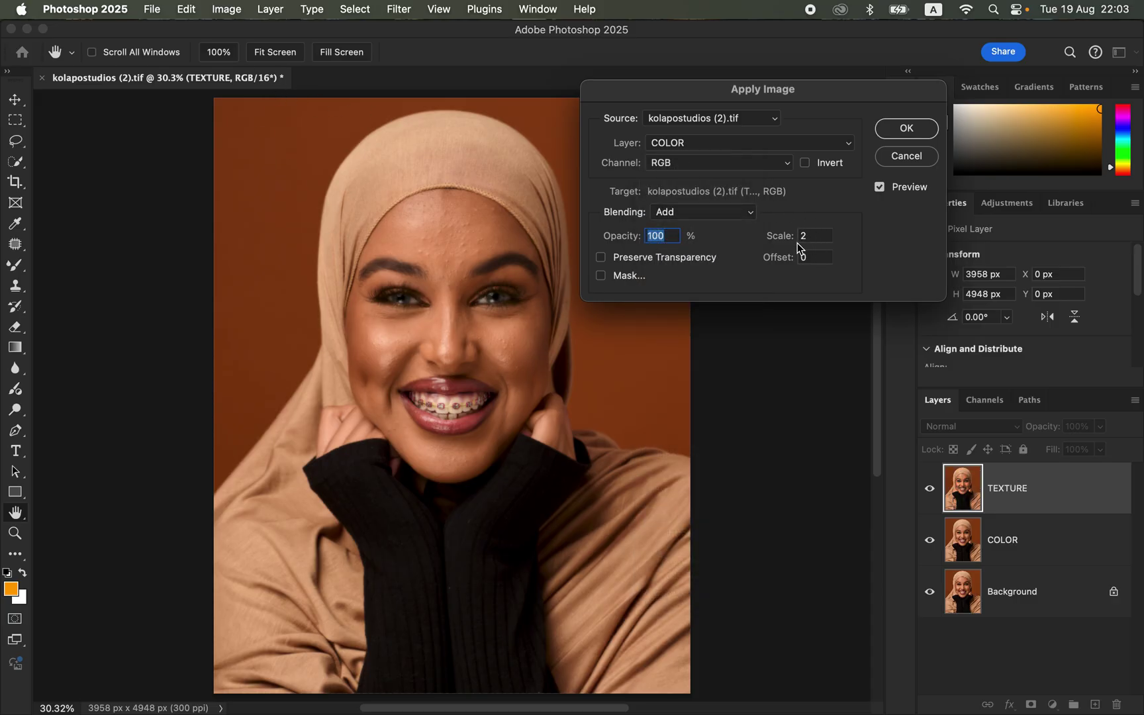
{"action": "left_click", "coordinate": [806, 164]}
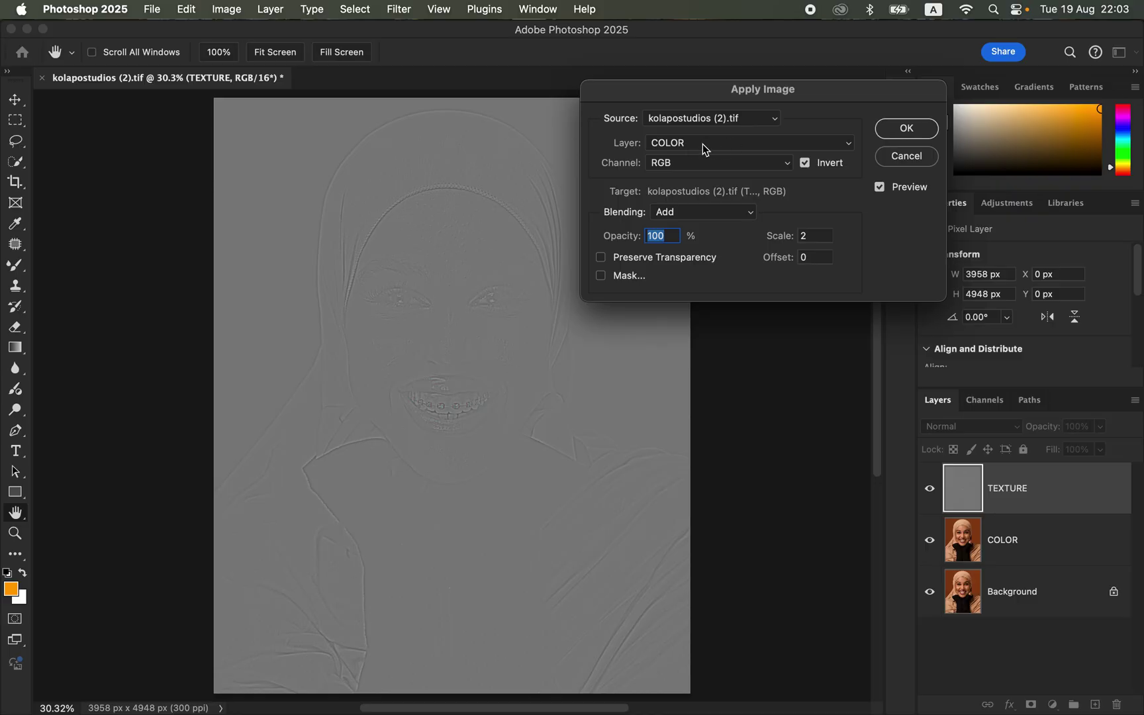
Step: Try Subtract, then apply Add with Invert, Scale 2, Offset 0 to TEXTURE
{"action": "left_click", "coordinate": [806, 163]}
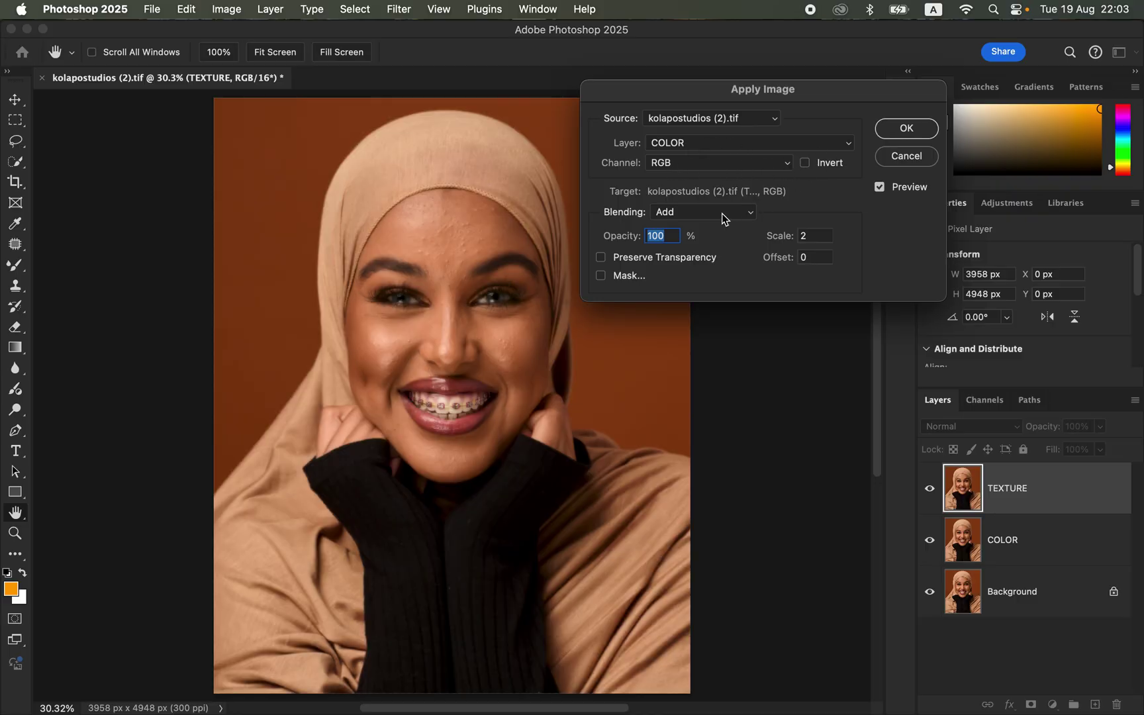
{"action": "left_click", "coordinate": [722, 213]}
{"action": "left_click", "coordinate": [720, 229]}
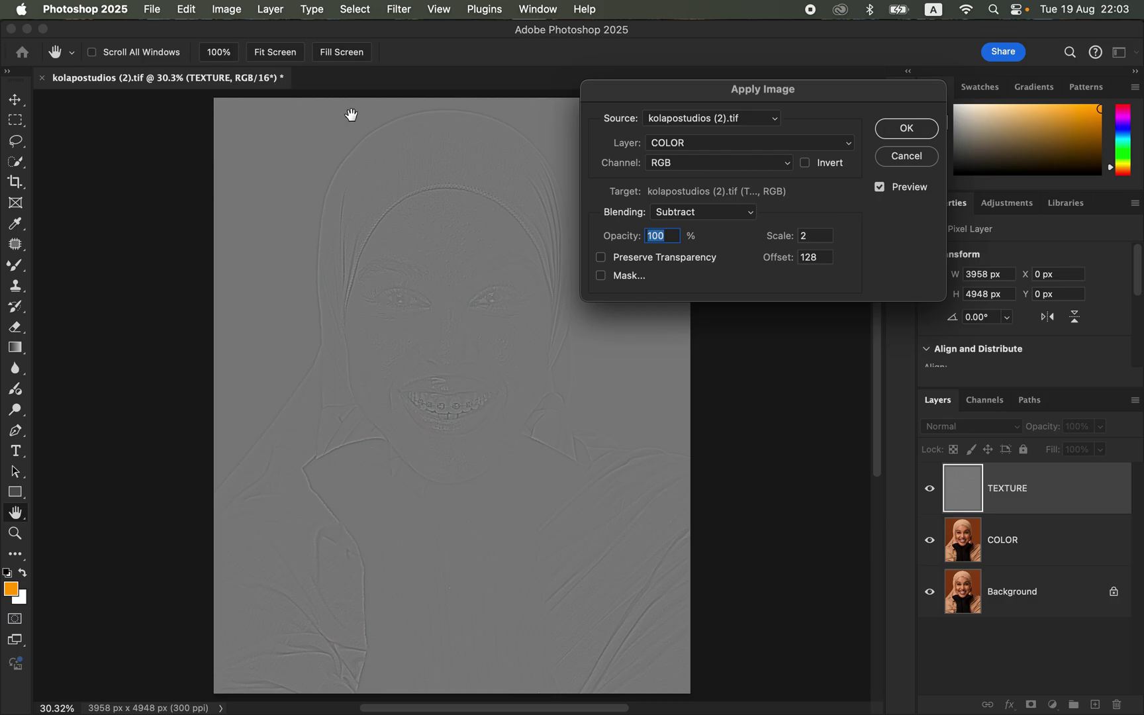
{"action": "left_click", "coordinate": [705, 212]}
{"action": "left_click", "coordinate": [707, 194]}
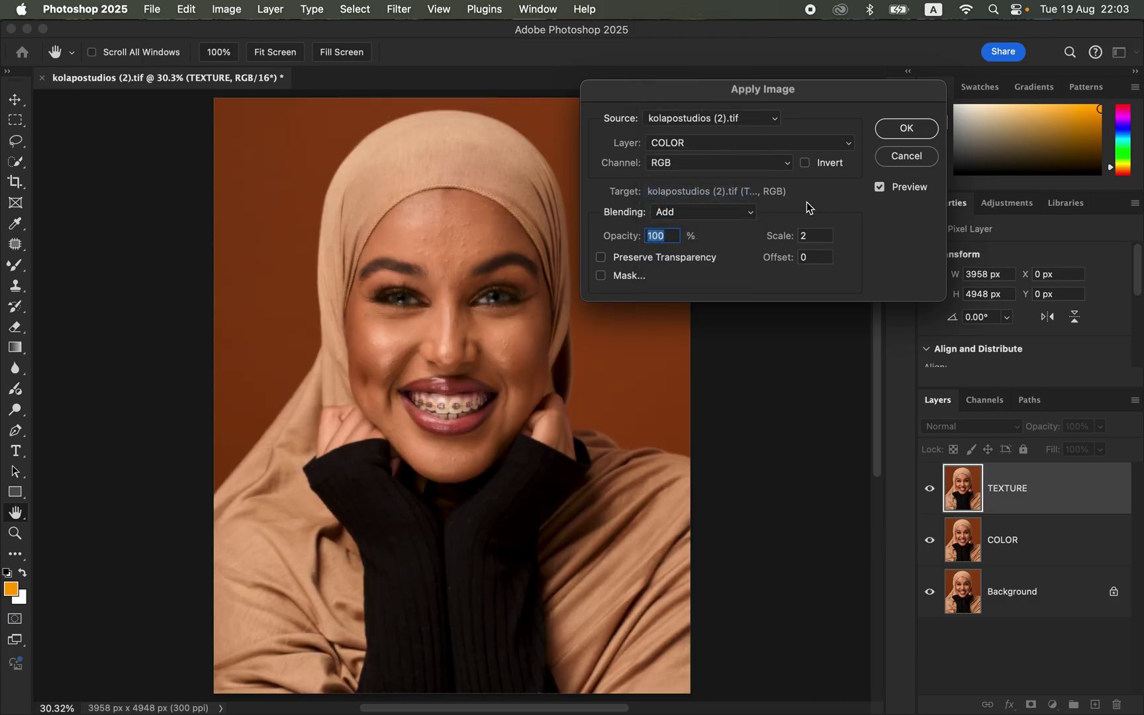
{"action": "left_click", "coordinate": [805, 162]}
{"action": "left_click", "coordinate": [905, 129]}
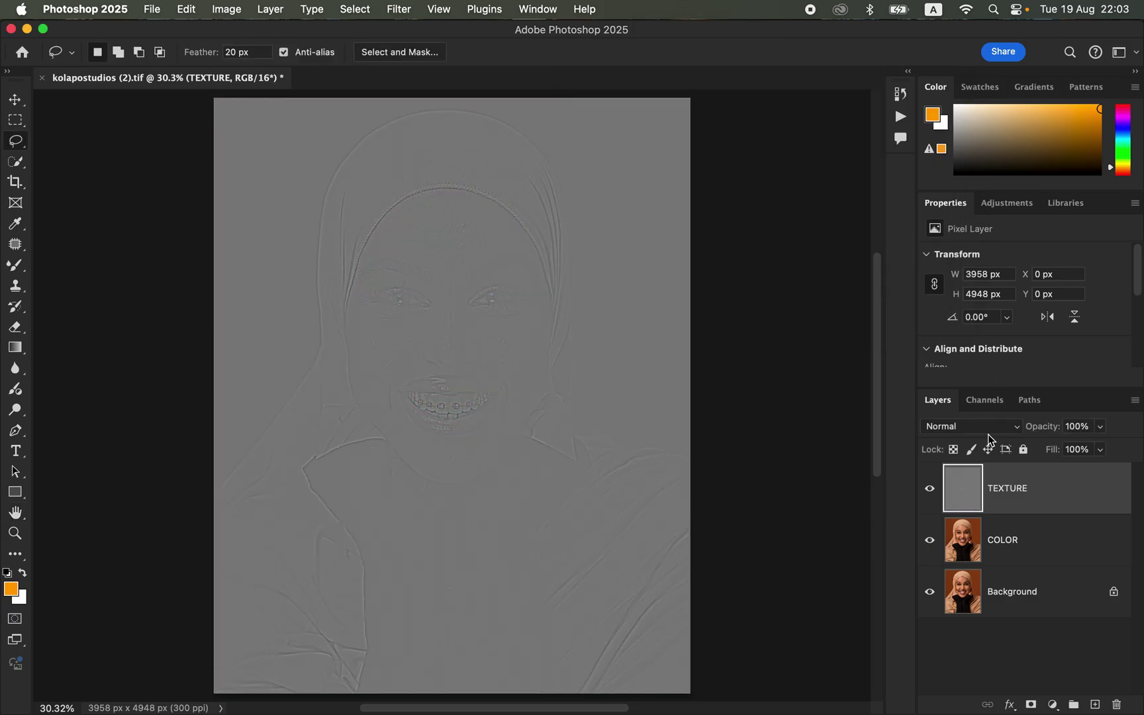
Step: Set TEXTURE to Linear Light and group it together with COLOR
{"action": "left_click", "coordinate": [983, 429]}
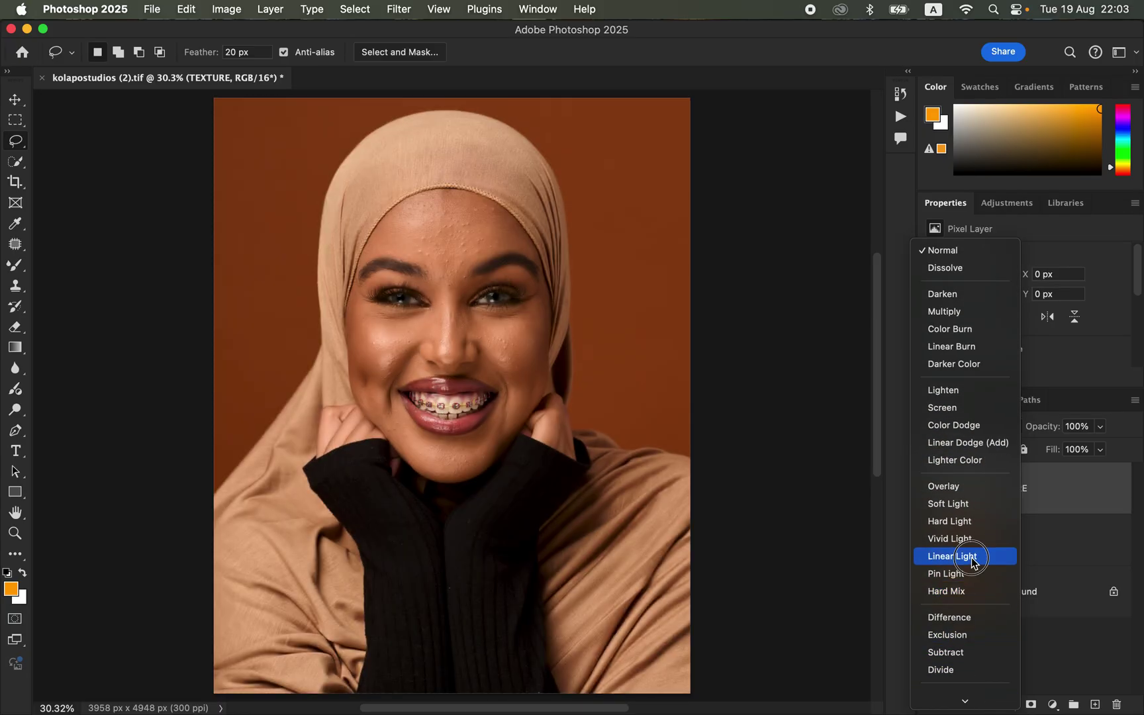
{"action": "left_click", "coordinate": [971, 554]}
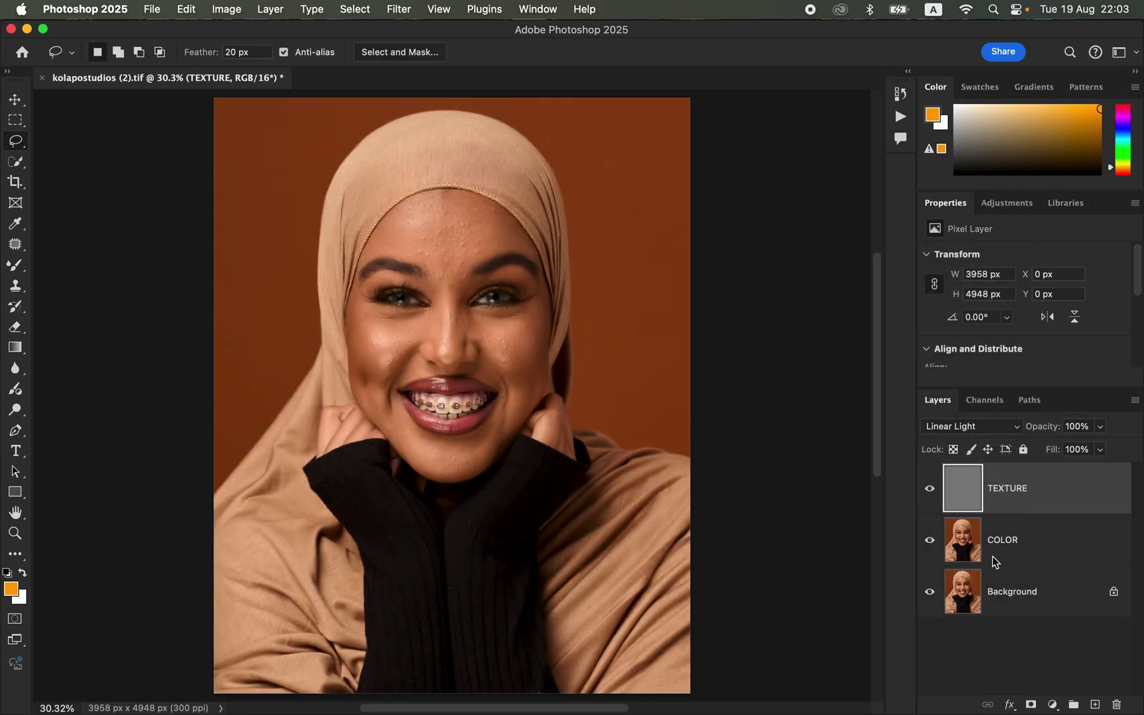
{"action": "left_click", "coordinate": [1043, 539], "text": "shift"}
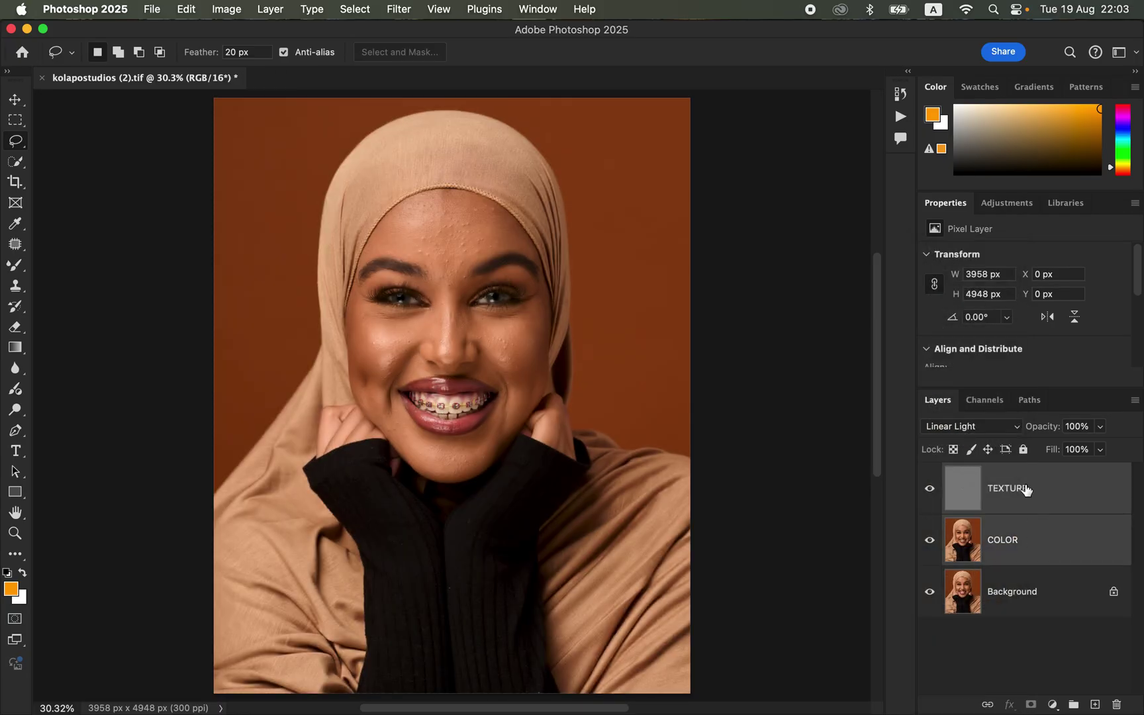
{"action": "left_click_drag", "start_coordinate": [1069, 505], "coordinate": [1073, 705]}
Step: Name the group FS, expand it, select COLOR, and pick the Lasso tool
{"action": "double_click", "coordinate": [995, 474]}
{"action": "type", "text": "FS"}
{"action": "key", "text": "Return"}
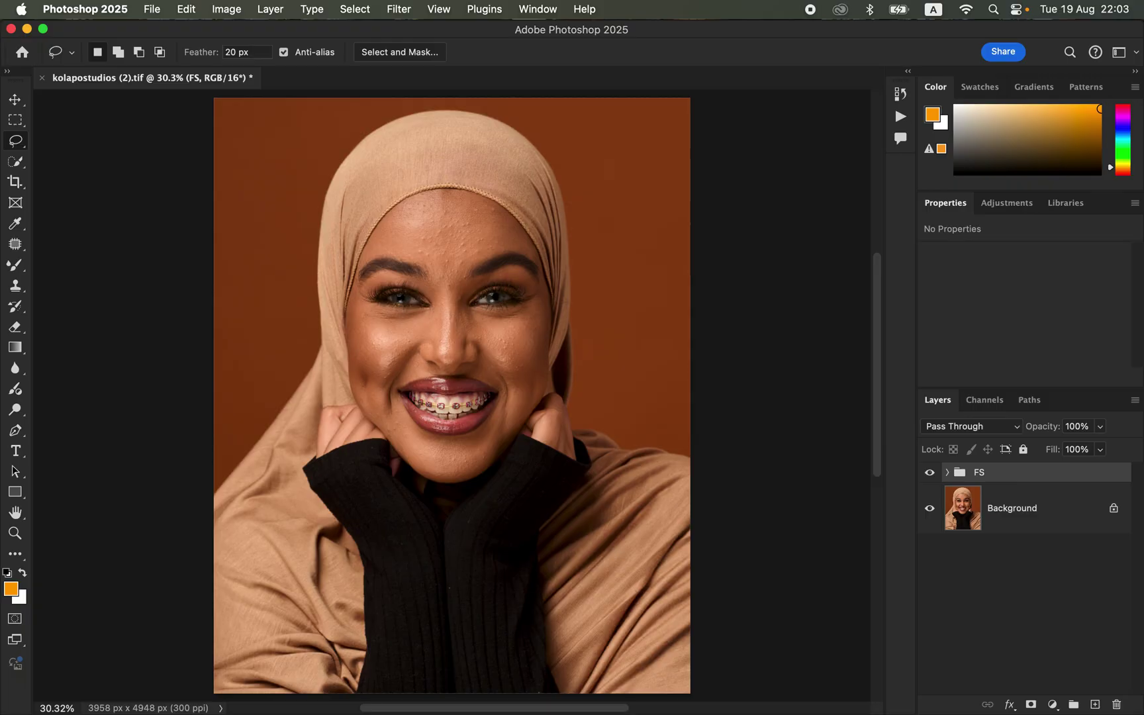
{"action": "left_click", "coordinate": [947, 472]}
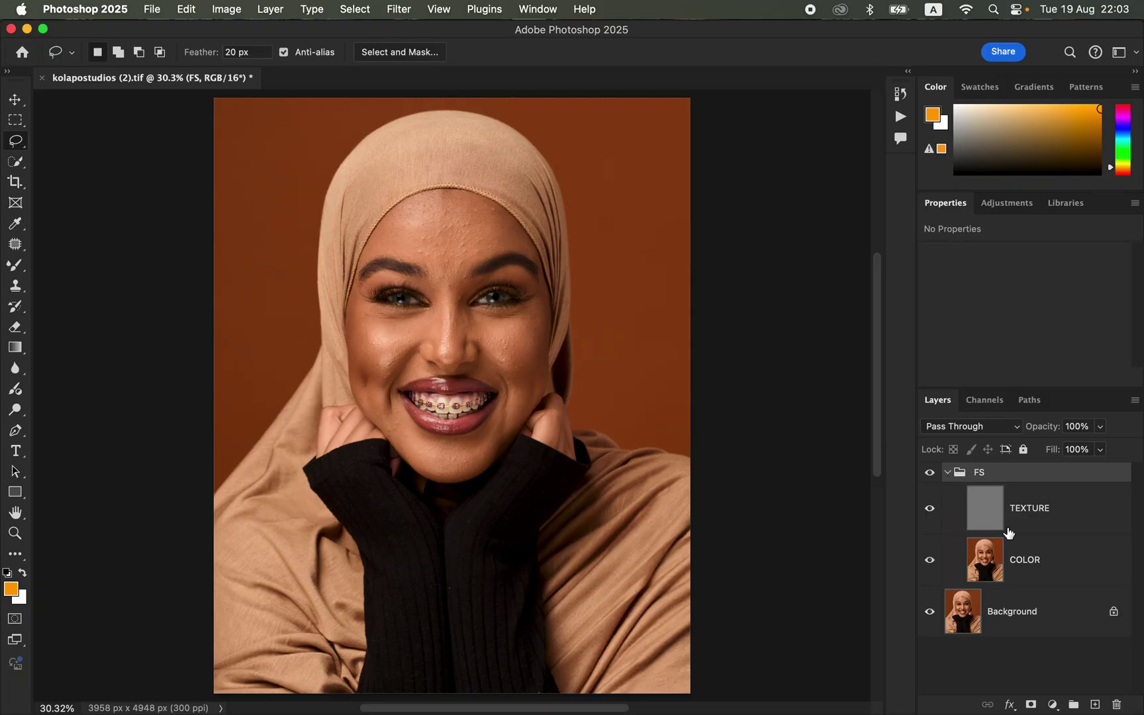
{"action": "left_click", "coordinate": [1041, 570]}
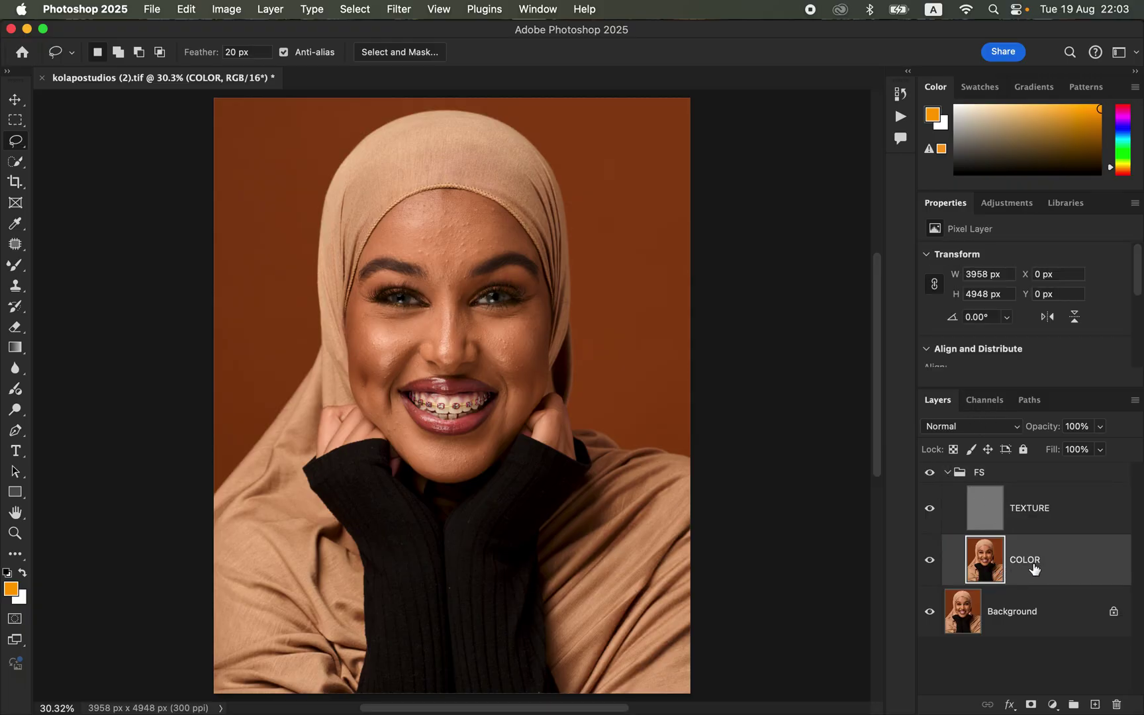
{"action": "left_click", "coordinate": [15, 143]}
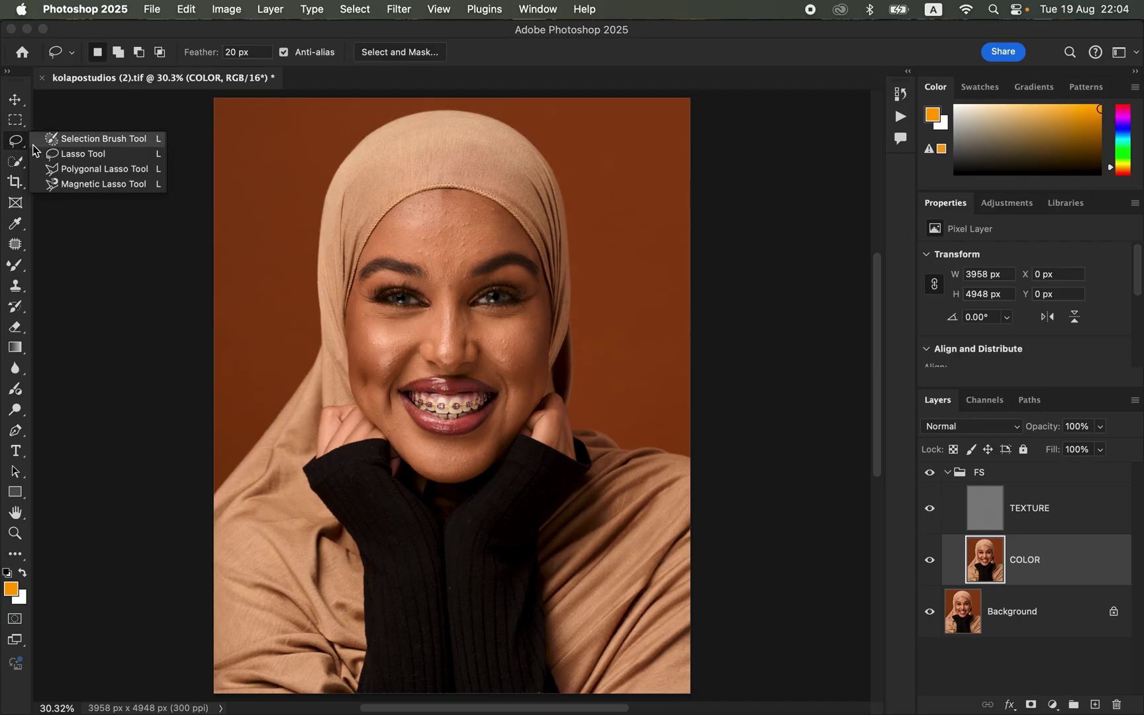
Step: Keep the freehand Lasso with 20 px feather and zoom to 50% on the face
{"action": "left_click", "coordinate": [16, 145]}
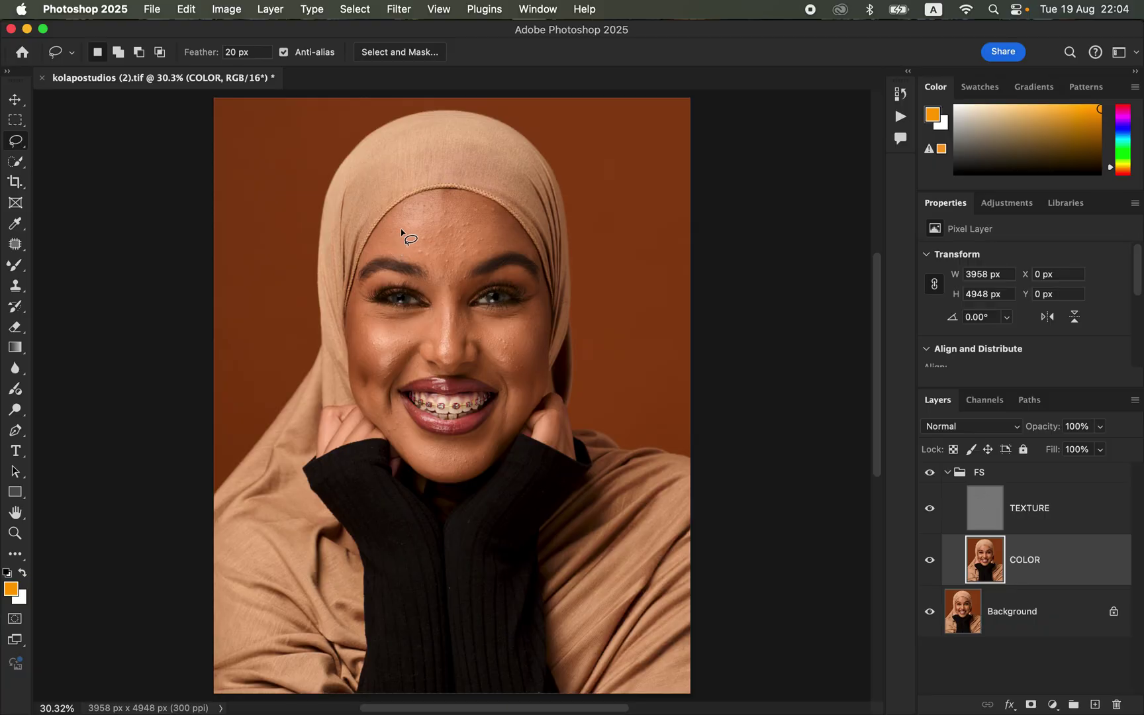
{"action": "key", "text": "super+equal"}
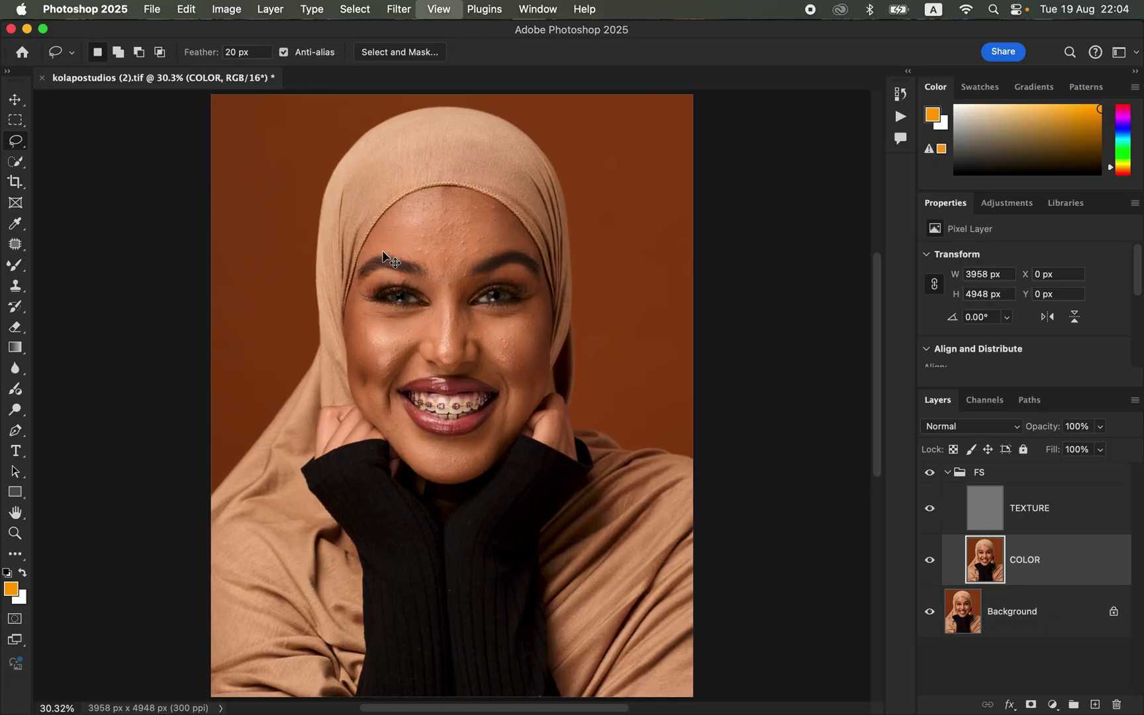
{"action": "key", "text": "super+equal"}
{"action": "scroll", "coordinate": [582, 376], "scroll_direction": "up", "scroll_amount": 3}
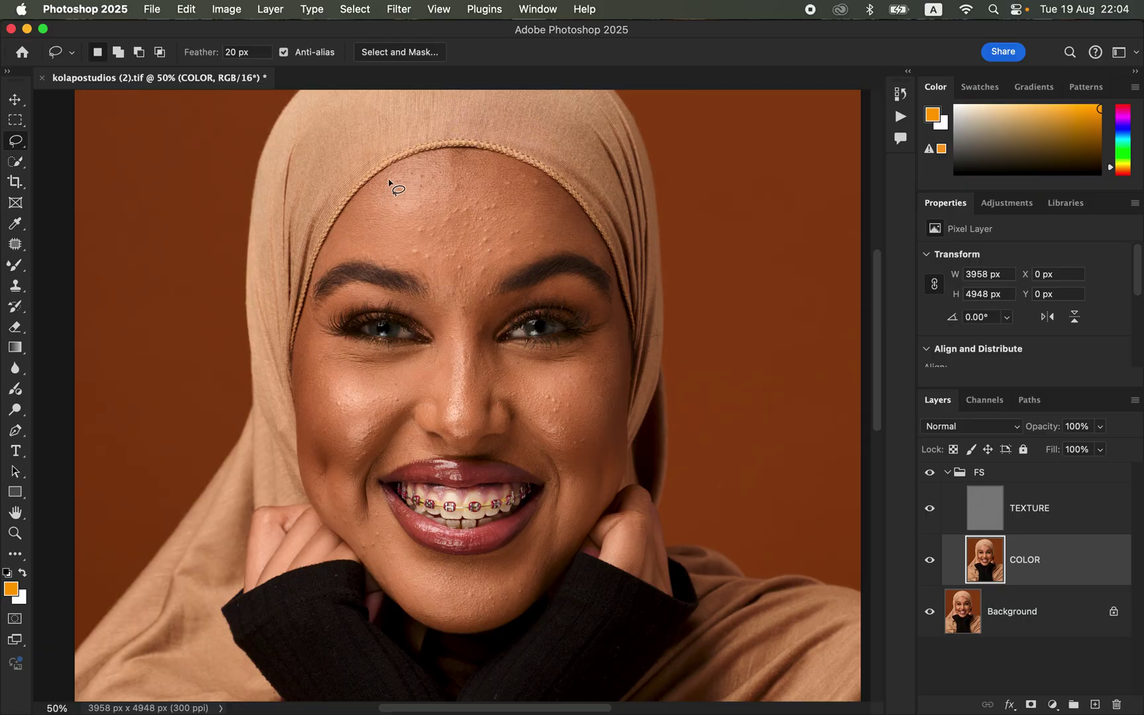
Step: Lasso the forehead on COLOR and soften it with a 24-pixel Gaussian Blur
{"action": "mouse_move", "coordinate": [394, 174]}
{"action": "left_mouse_down"}
{"action": "mouse_move", "coordinate": [329, 245]}
{"action": "mouse_move", "coordinate": [401, 260]}
{"action": "mouse_move", "coordinate": [461, 318]}
{"action": "mouse_move", "coordinate": [493, 273]}
{"action": "mouse_move", "coordinate": [539, 250]}
{"action": "mouse_move", "coordinate": [585, 247]}
{"action": "mouse_move", "coordinate": [556, 201]}
{"action": "mouse_move", "coordinate": [516, 172]}
{"action": "mouse_move", "coordinate": [405, 173]}
{"action": "left_mouse_up"}
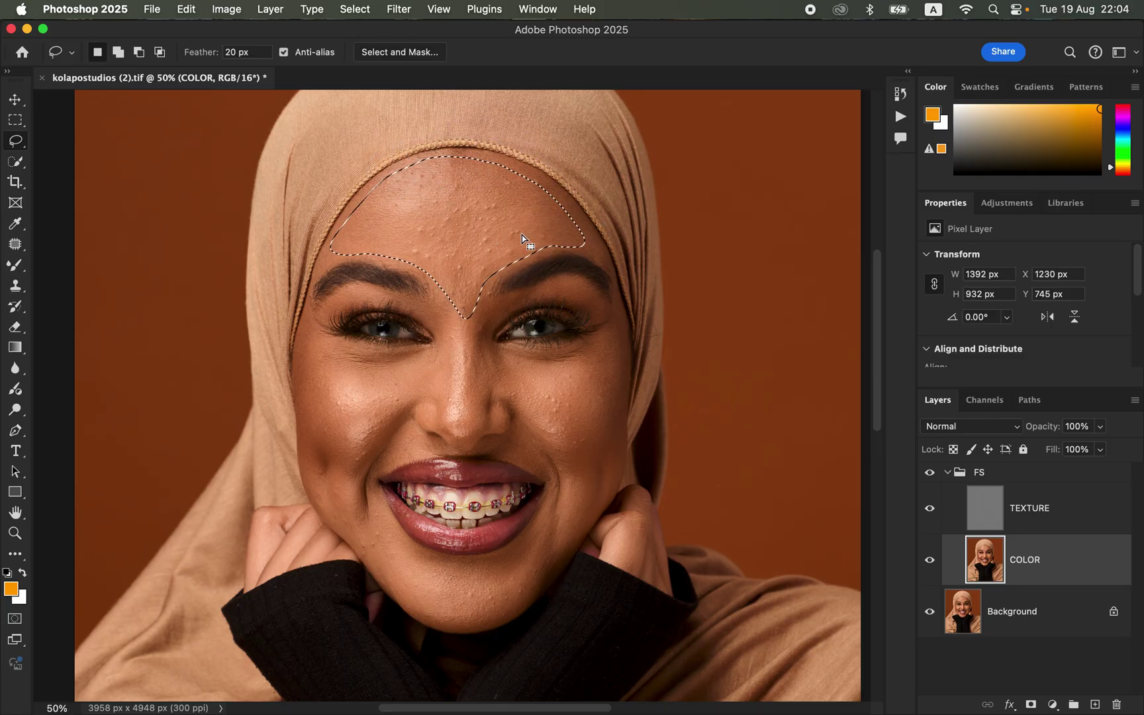
{"action": "left_click", "coordinate": [400, 9]}
{"action": "mouse_move", "coordinate": [506, 193]}
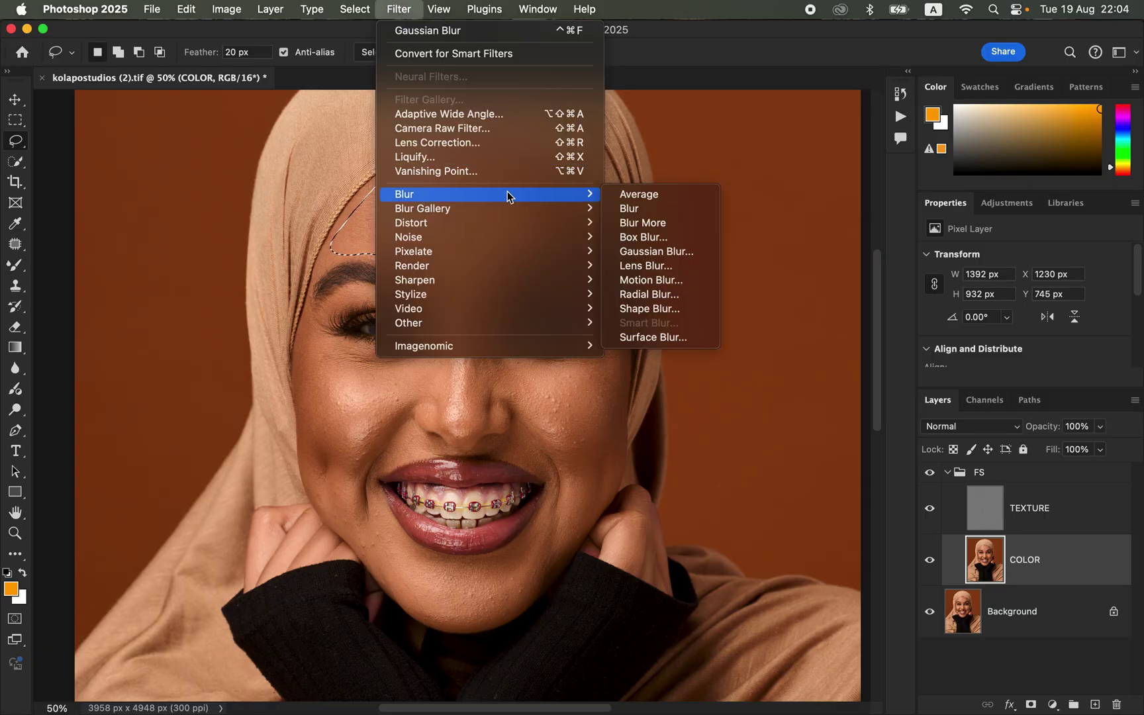
{"action": "left_click", "coordinate": [678, 252]}
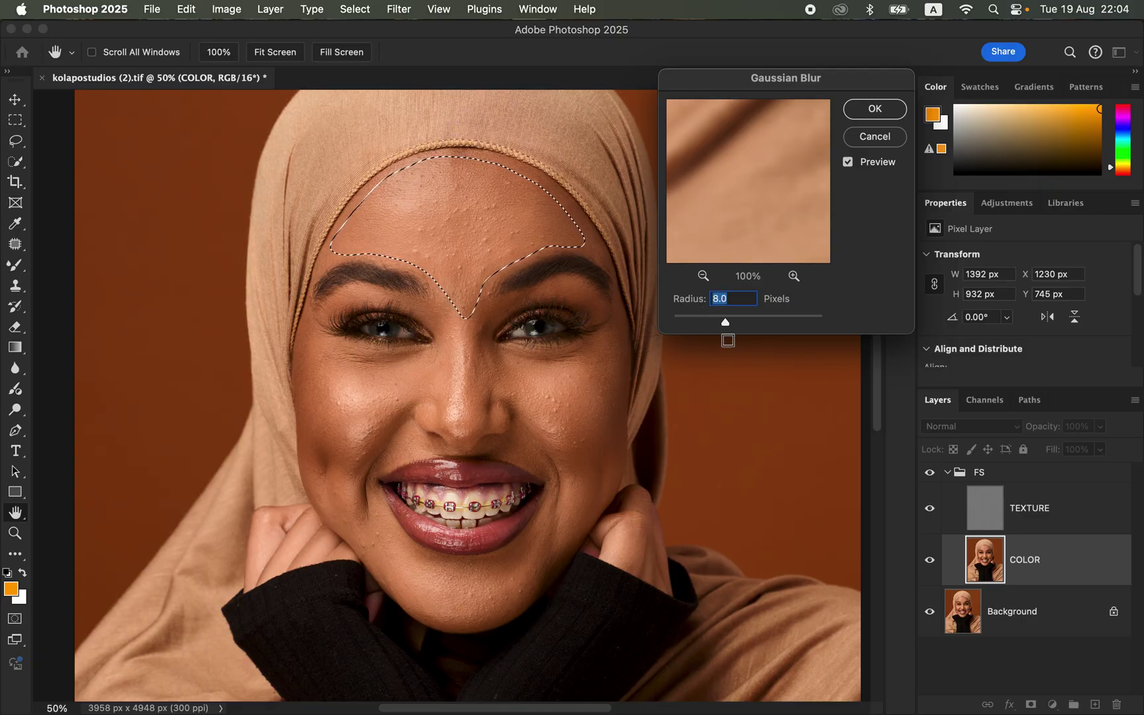
{"action": "left_click_drag", "start_coordinate": [726, 326], "coordinate": [742, 328]}
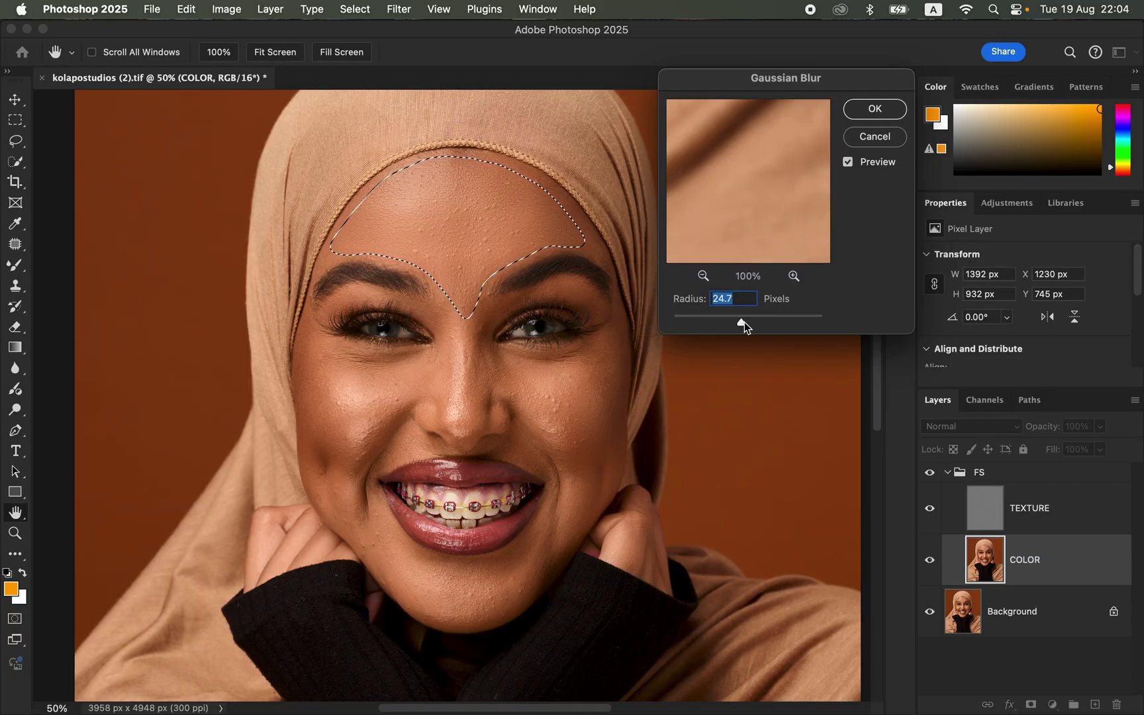
{"action": "type", "text": "8"}
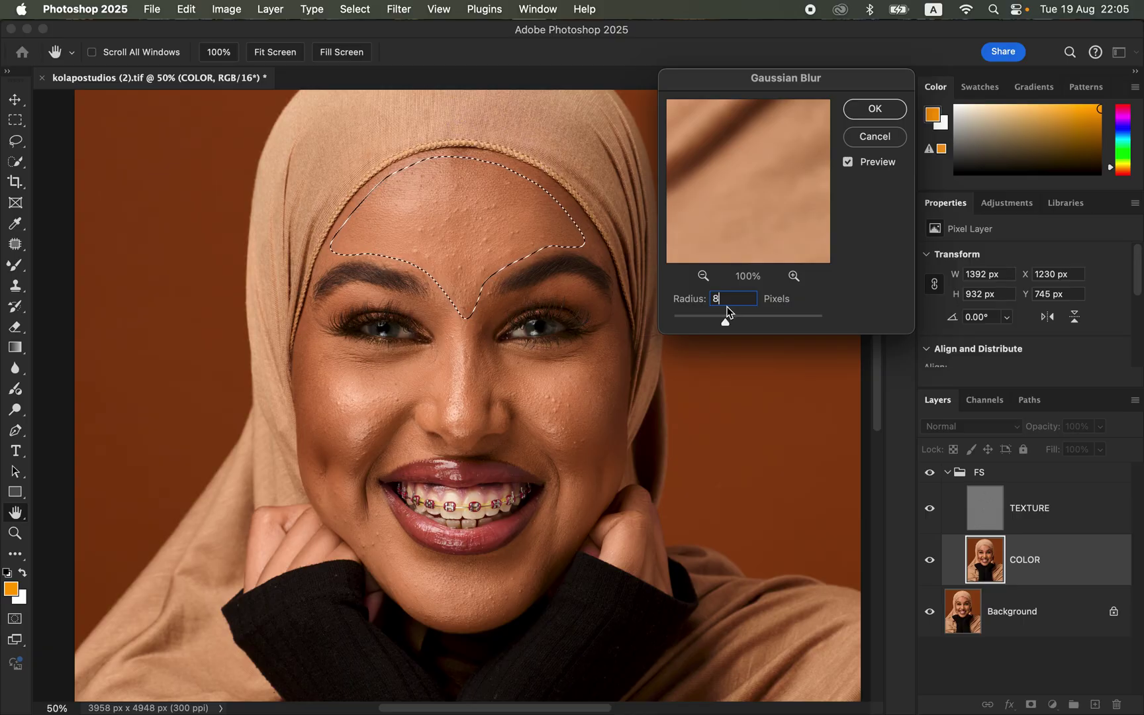
{"action": "left_click_drag", "start_coordinate": [725, 299], "coordinate": [713, 291]}
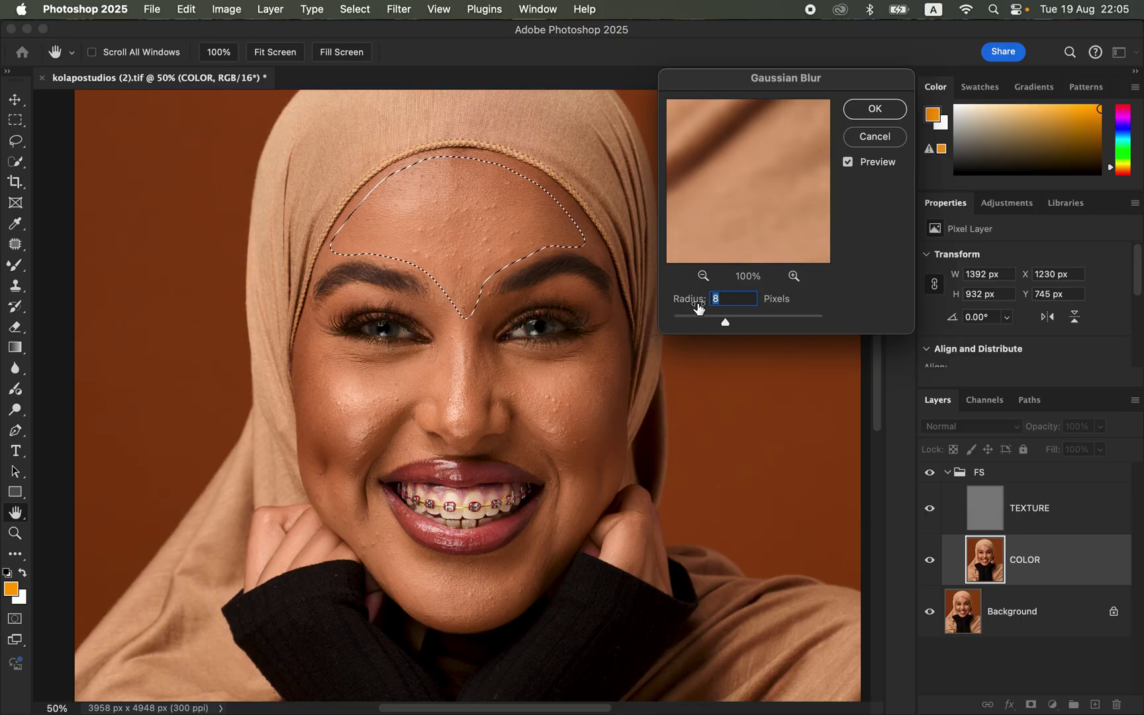
{"action": "type", "text": "24"}
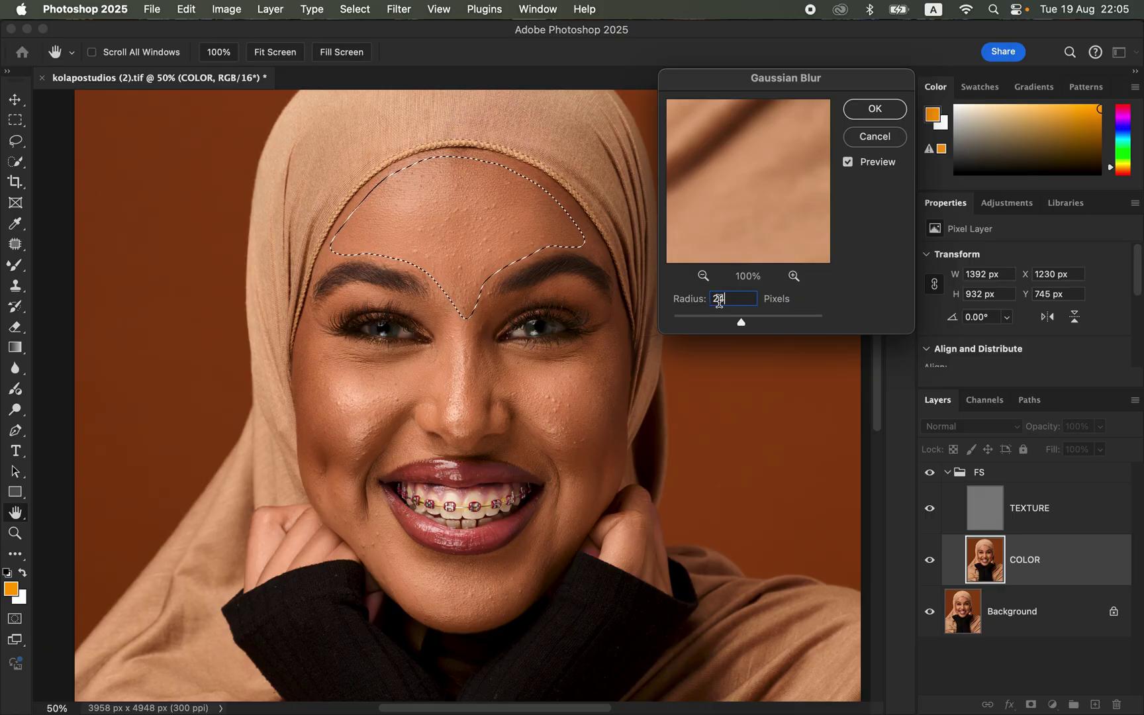
{"action": "left_click", "coordinate": [874, 108]}
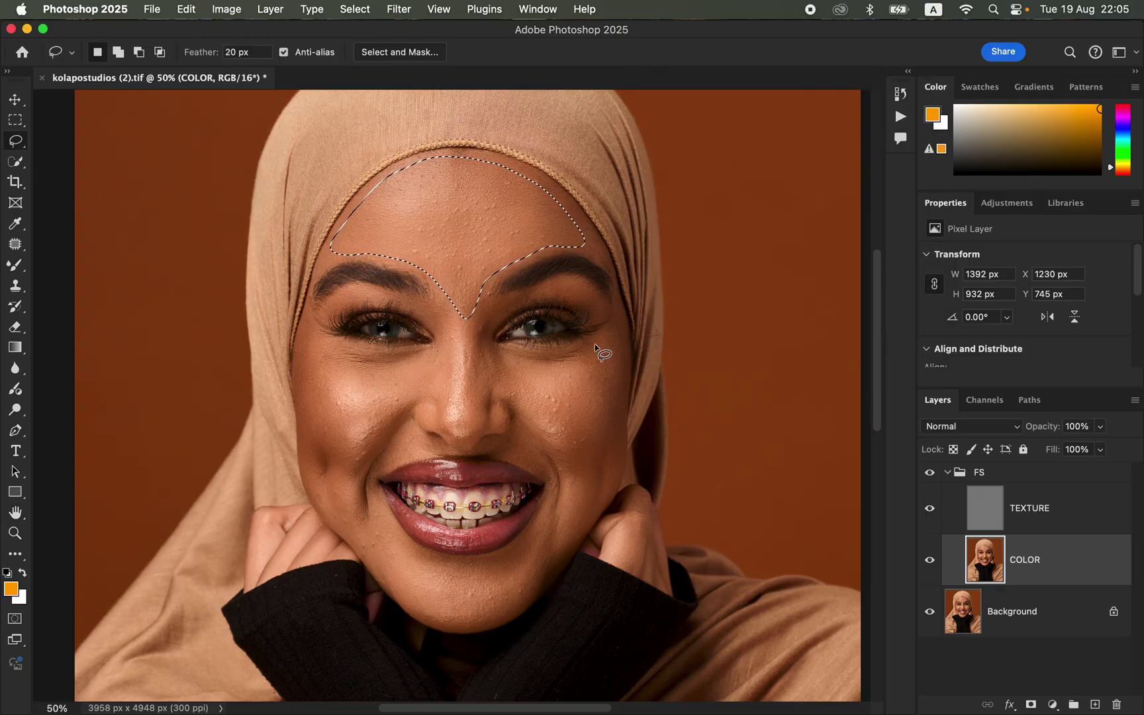
Step: Lasso under the right eye and apply a 24-pixel Gaussian Blur
{"action": "mouse_move", "coordinate": [602, 328]}
{"action": "left_mouse_down"}
{"action": "mouse_move", "coordinate": [577, 345]}
{"action": "mouse_move", "coordinate": [499, 356]}
{"action": "mouse_move", "coordinate": [498, 374]}
{"action": "mouse_move", "coordinate": [564, 445]}
{"action": "mouse_move", "coordinate": [598, 431]}
{"action": "mouse_move", "coordinate": [613, 327]}
{"action": "left_mouse_up"}
{"action": "left_click", "coordinate": [401, 10]}
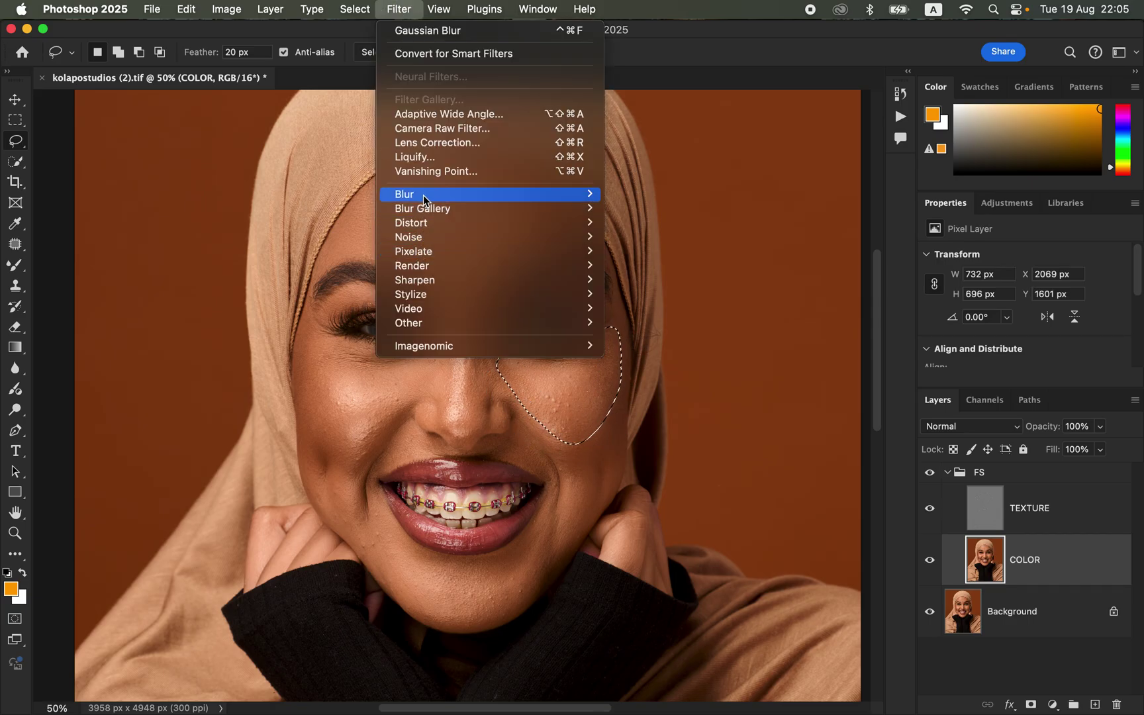
{"action": "mouse_move", "coordinate": [578, 195]}
{"action": "left_click", "coordinate": [674, 256]}
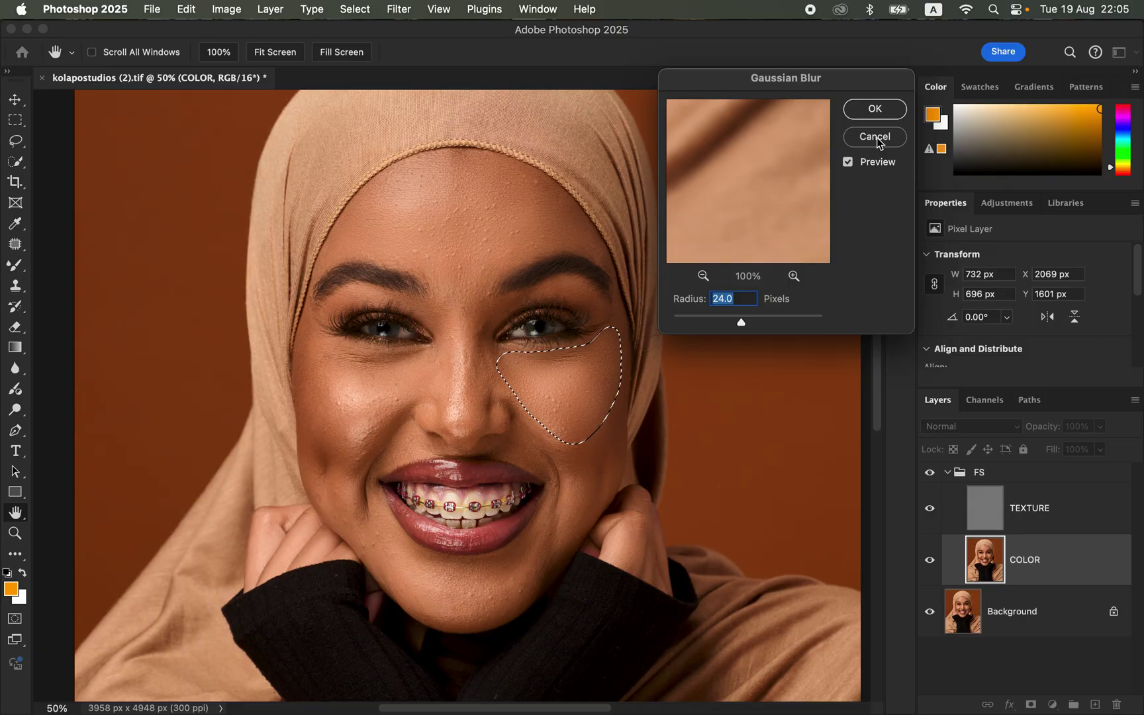
{"action": "left_click", "coordinate": [874, 111]}
{"action": "left_click", "coordinate": [690, 349]}
Step: Blur the skin under the left eye at 24 px, then lasso the left cheek
{"action": "mouse_move", "coordinate": [424, 351]}
{"action": "left_mouse_down"}
{"action": "mouse_move", "coordinate": [322, 334]}
{"action": "mouse_move", "coordinate": [375, 421]}
{"action": "mouse_move", "coordinate": [437, 361]}
{"action": "mouse_move", "coordinate": [414, 335]}
{"action": "mouse_move", "coordinate": [419, 343]}
{"action": "left_mouse_up"}
{"action": "left_click", "coordinate": [397, 9]}
{"action": "mouse_move", "coordinate": [474, 197]}
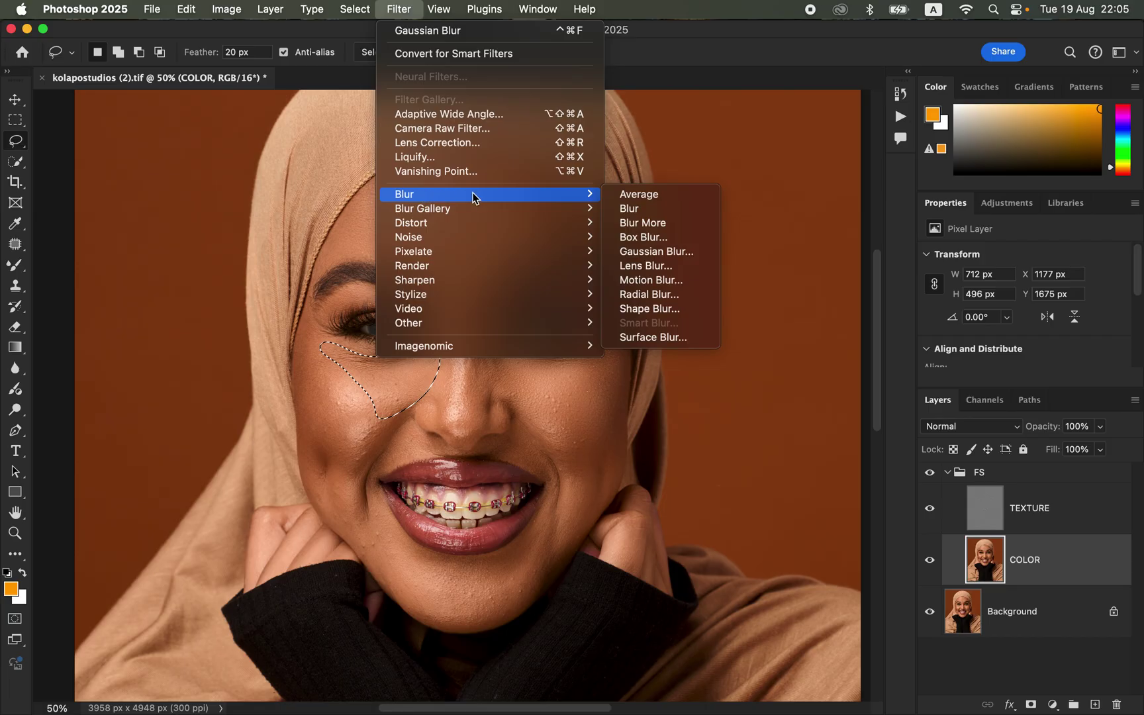
{"action": "left_click", "coordinate": [706, 251]}
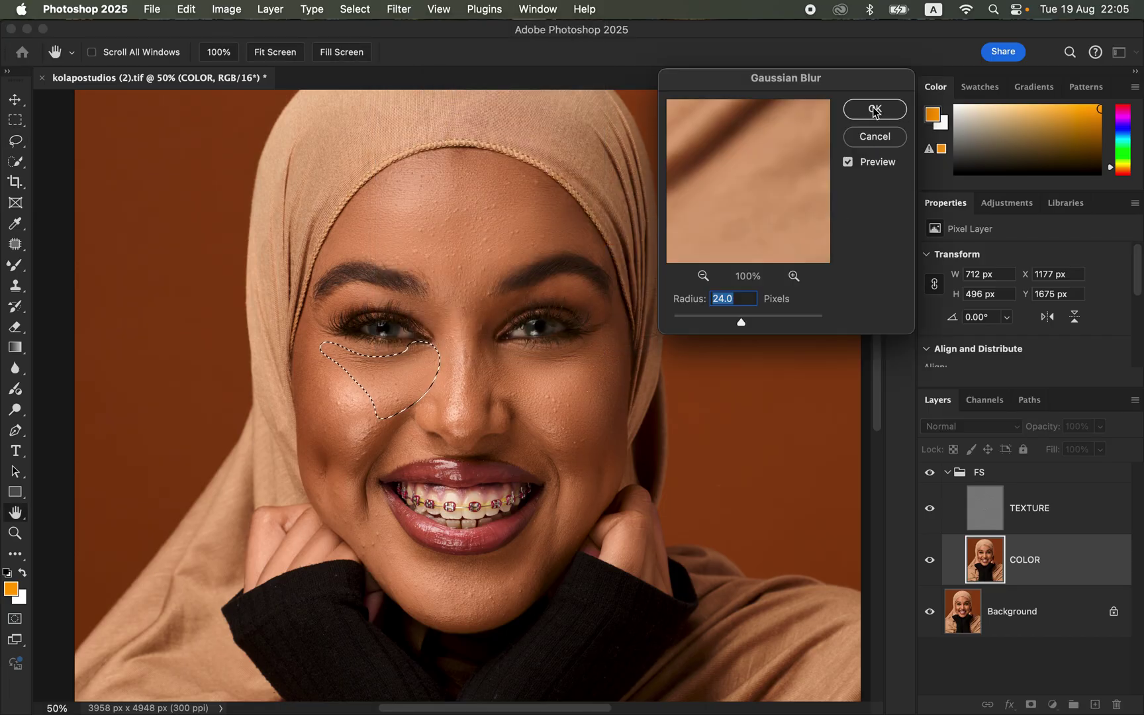
{"action": "left_click", "coordinate": [875, 110]}
{"action": "key", "text": "super+d"}
{"action": "mouse_move", "coordinate": [306, 337]}
{"action": "left_mouse_down"}
{"action": "mouse_move", "coordinate": [328, 411]}
{"action": "mouse_move", "coordinate": [352, 421]}
{"action": "mouse_move", "coordinate": [385, 403]}
{"action": "mouse_move", "coordinate": [360, 474]}
{"action": "mouse_move", "coordinate": [306, 421]}
{"action": "mouse_move", "coordinate": [304, 351]}
{"action": "left_mouse_up"}
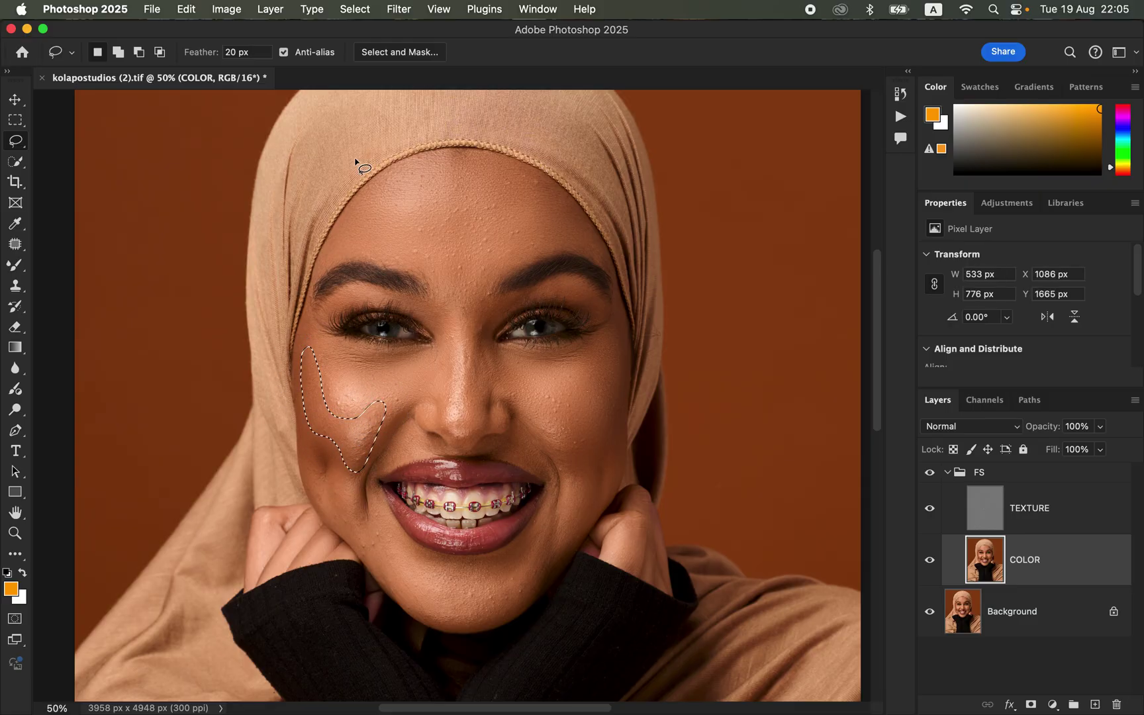
Step: Apply the 24-pixel Gaussian Blur to the left cheek and deselect
{"action": "left_click", "coordinate": [399, 10]}
{"action": "mouse_move", "coordinate": [420, 200]}
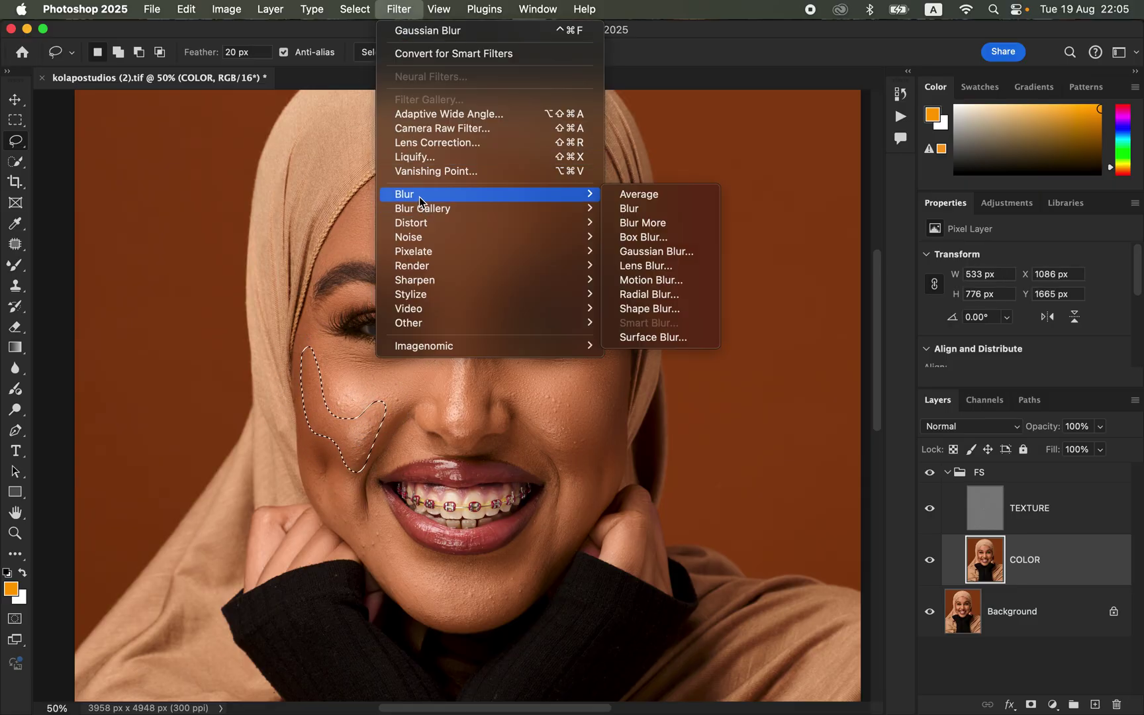
{"action": "left_click", "coordinate": [689, 251]}
{"action": "left_click", "coordinate": [873, 110]}
{"action": "key", "text": "ctrl+d"}
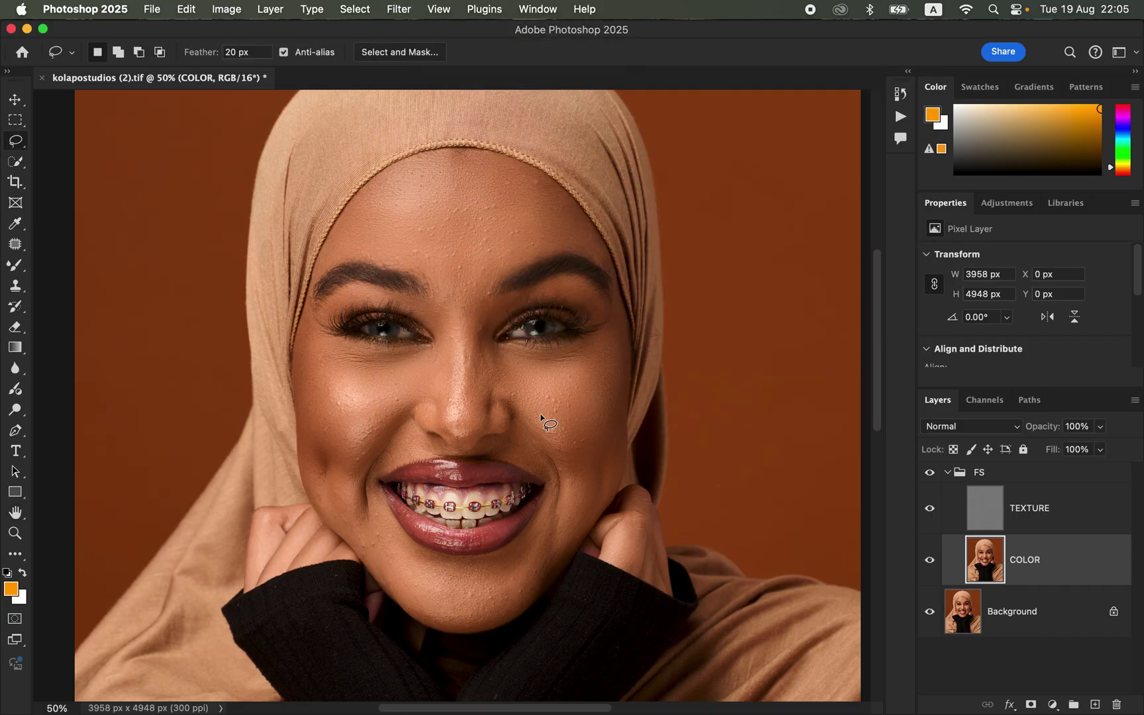
Step: Blur the skin around the lower lip and chin, then lasso the nose's left side
{"action": "mouse_move", "coordinate": [353, 472]}
{"action": "left_mouse_down"}
{"action": "mouse_move", "coordinate": [417, 552]}
{"action": "mouse_move", "coordinate": [462, 564]}
{"action": "mouse_move", "coordinate": [499, 559]}
{"action": "mouse_move", "coordinate": [561, 490]}
{"action": "mouse_move", "coordinate": [580, 490]}
{"action": "mouse_move", "coordinate": [499, 600]}
{"action": "mouse_move", "coordinate": [446, 609]}
{"action": "mouse_move", "coordinate": [367, 536]}
{"action": "mouse_move", "coordinate": [342, 472]}
{"action": "left_mouse_up"}
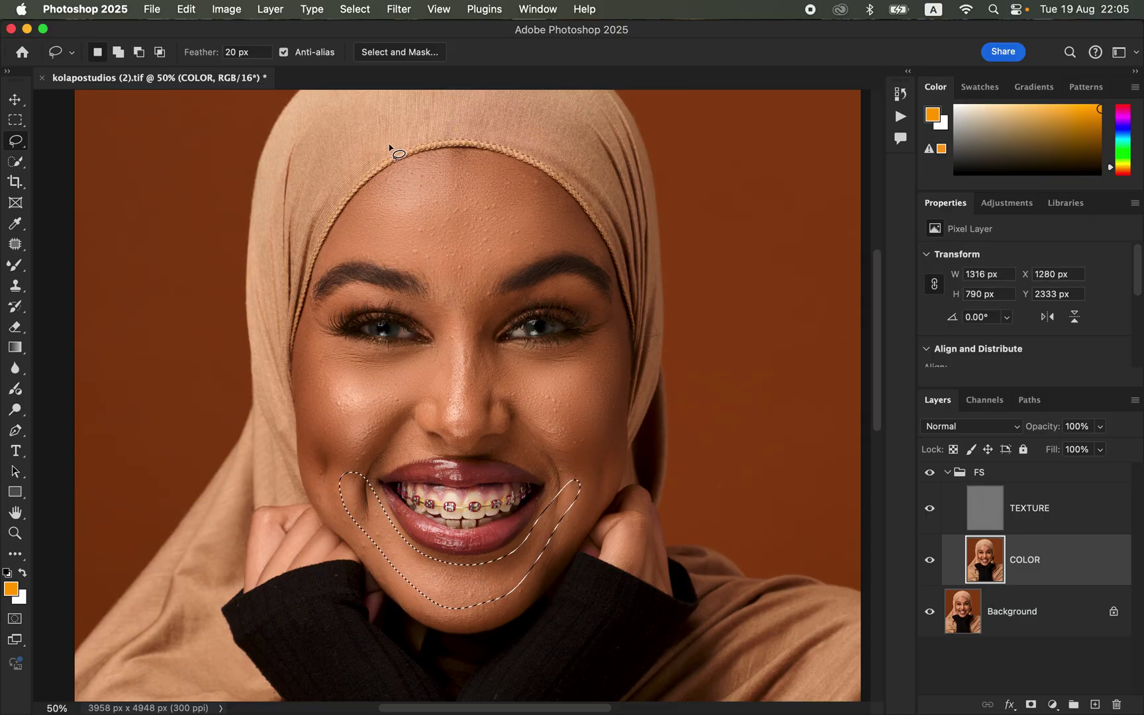
{"action": "left_click", "coordinate": [398, 9]}
{"action": "mouse_move", "coordinate": [451, 194]}
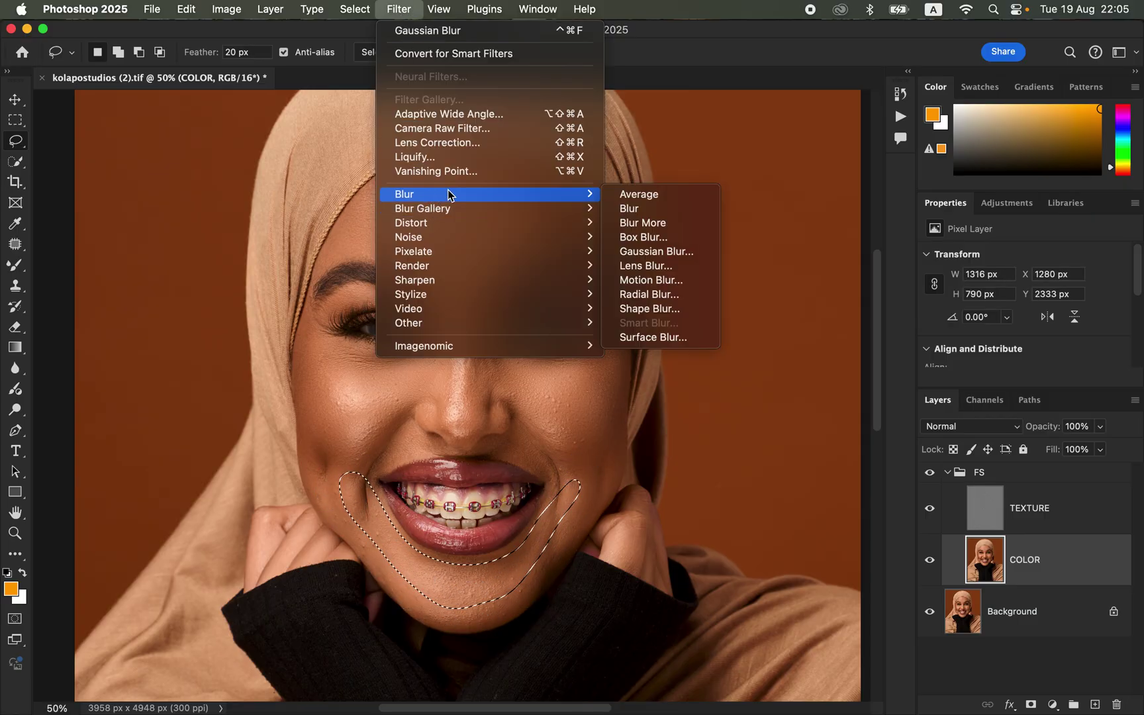
{"action": "left_click", "coordinate": [652, 255]}
{"action": "left_click", "coordinate": [880, 113]}
{"action": "key", "text": "super+d"}
{"action": "mouse_move", "coordinate": [419, 298]}
{"action": "left_mouse_down"}
{"action": "mouse_move", "coordinate": [445, 315]}
{"action": "mouse_move", "coordinate": [454, 351]}
{"action": "mouse_move", "coordinate": [443, 427]}
{"action": "mouse_move", "coordinate": [422, 387]}
{"action": "mouse_move", "coordinate": [438, 358]}
{"action": "mouse_move", "coordinate": [427, 301]}
{"action": "left_mouse_up"}
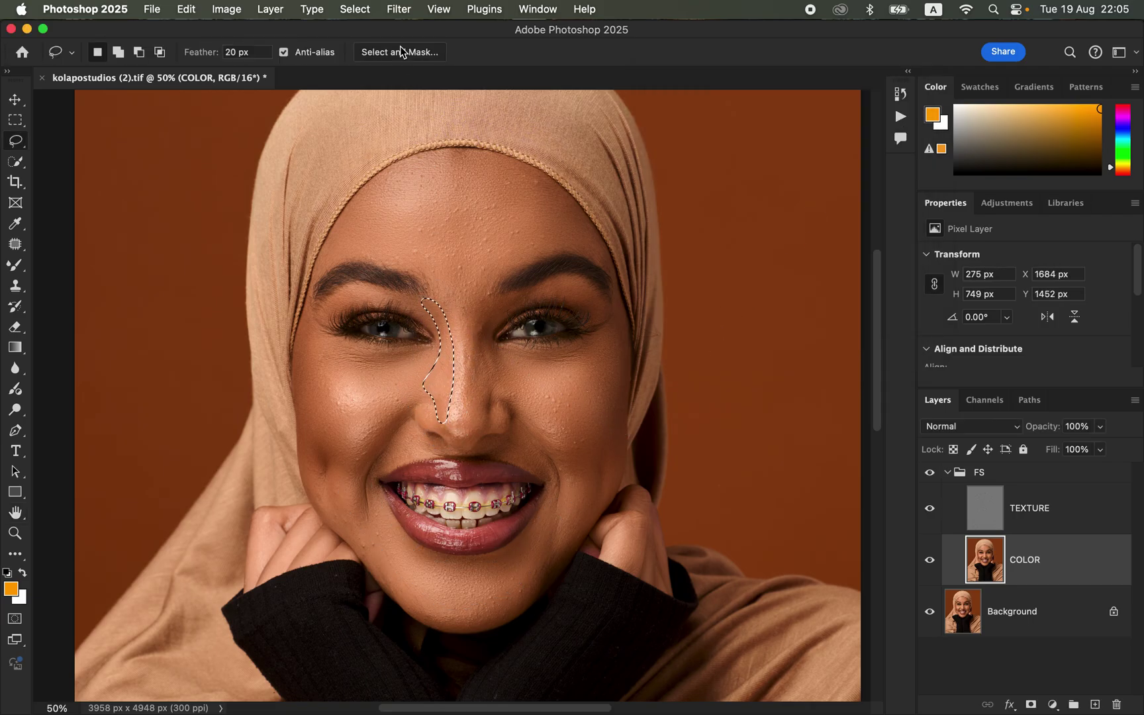
Step: Gaussian-blur the left side of the nose and deselect
{"action": "left_click", "coordinate": [399, 9]}
{"action": "mouse_move", "coordinate": [454, 194]}
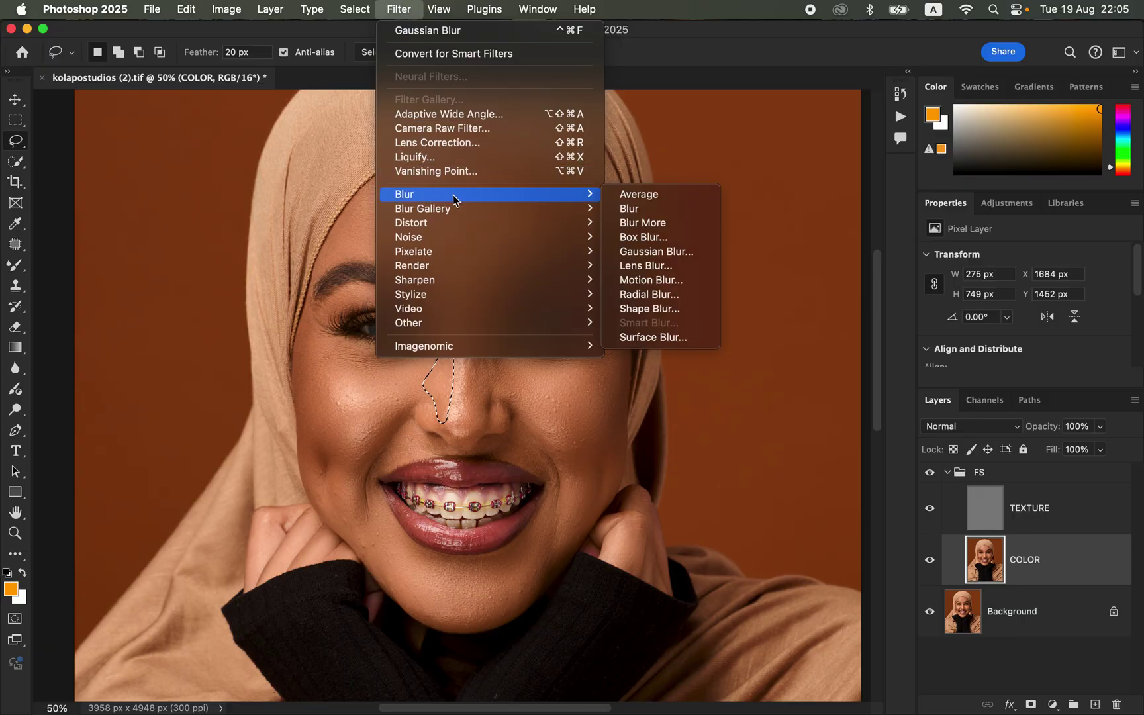
{"action": "left_click", "coordinate": [685, 250]}
{"action": "left_click", "coordinate": [874, 108]}
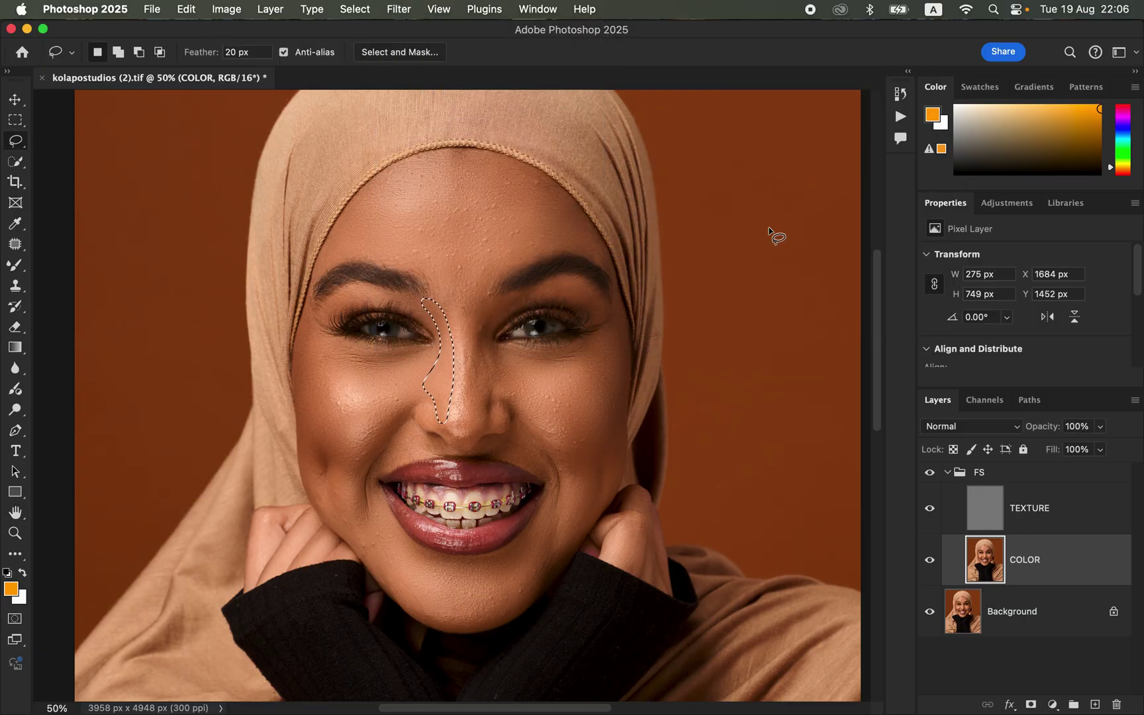
{"action": "key", "text": "super+d"}
Step: Blur the right side of the nose, fade the blur to 80%, and deselect
{"action": "mouse_move", "coordinate": [514, 298]}
{"action": "left_mouse_down"}
{"action": "mouse_move", "coordinate": [483, 316]}
{"action": "mouse_move", "coordinate": [473, 347]}
{"action": "mouse_move", "coordinate": [472, 424]}
{"action": "mouse_move", "coordinate": [485, 428]}
{"action": "mouse_move", "coordinate": [487, 398]}
{"action": "mouse_move", "coordinate": [508, 369]}
{"action": "mouse_move", "coordinate": [491, 348]}
{"action": "mouse_move", "coordinate": [496, 309]}
{"action": "left_mouse_up"}
{"action": "left_click", "coordinate": [399, 8]}
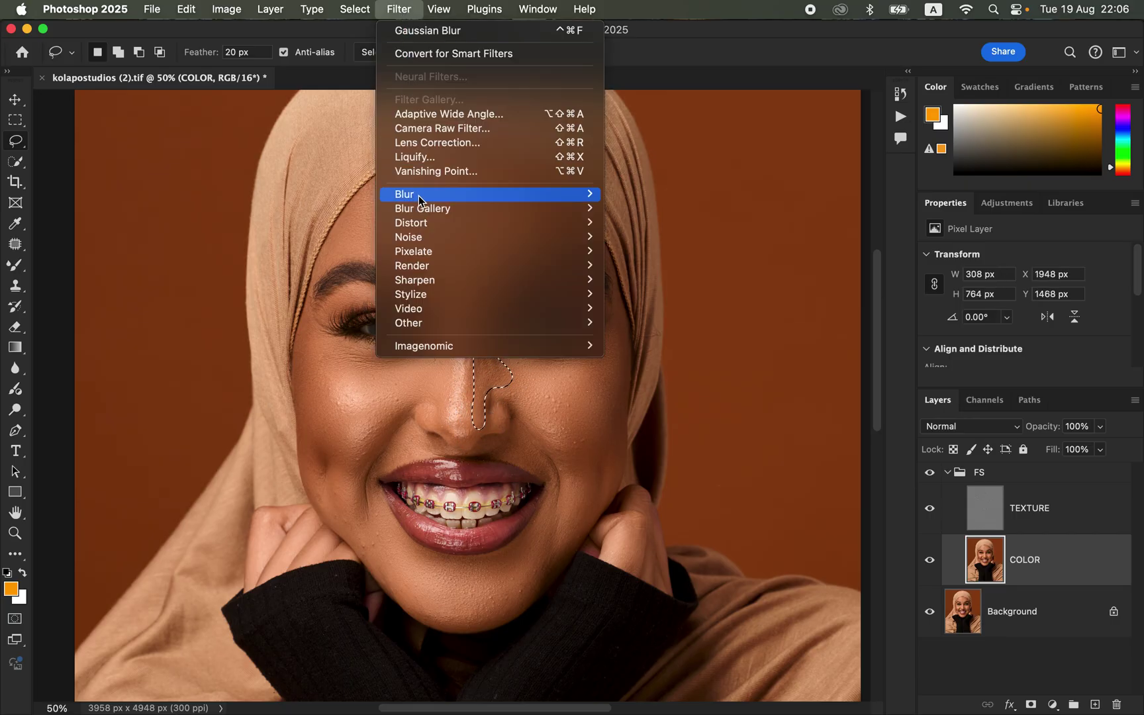
{"action": "mouse_move", "coordinate": [419, 195]}
{"action": "left_click", "coordinate": [672, 258]}
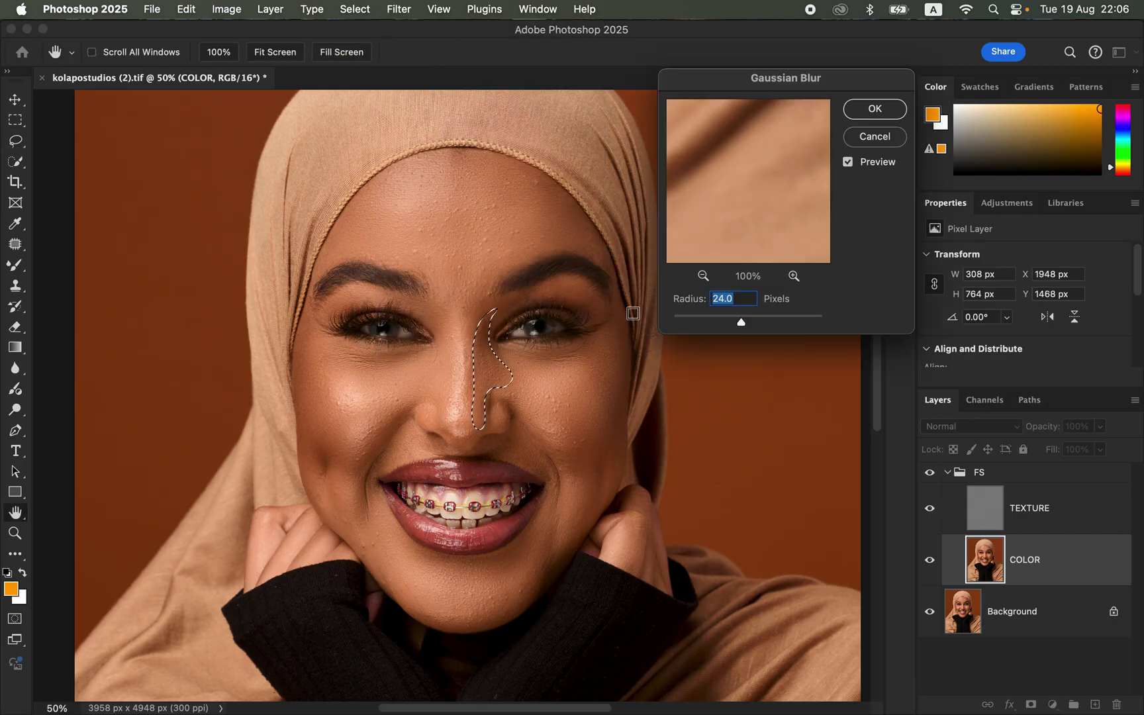
{"action": "left_click", "coordinate": [874, 108]}
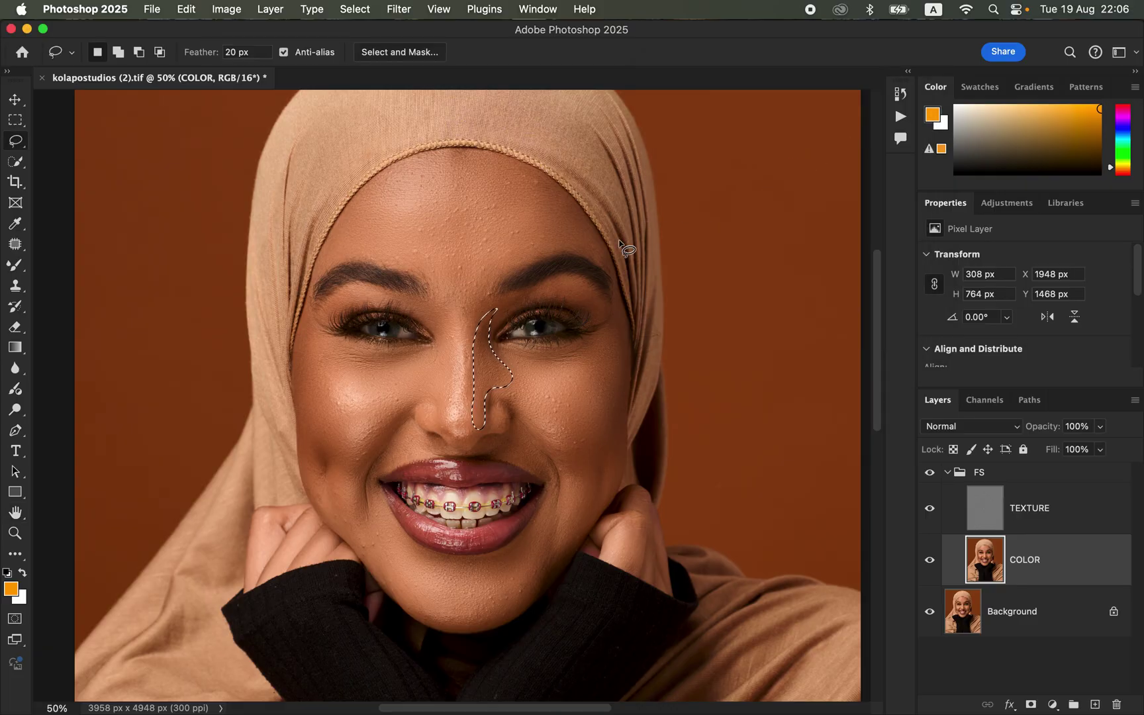
{"action": "right_click", "coordinate": [484, 382]}
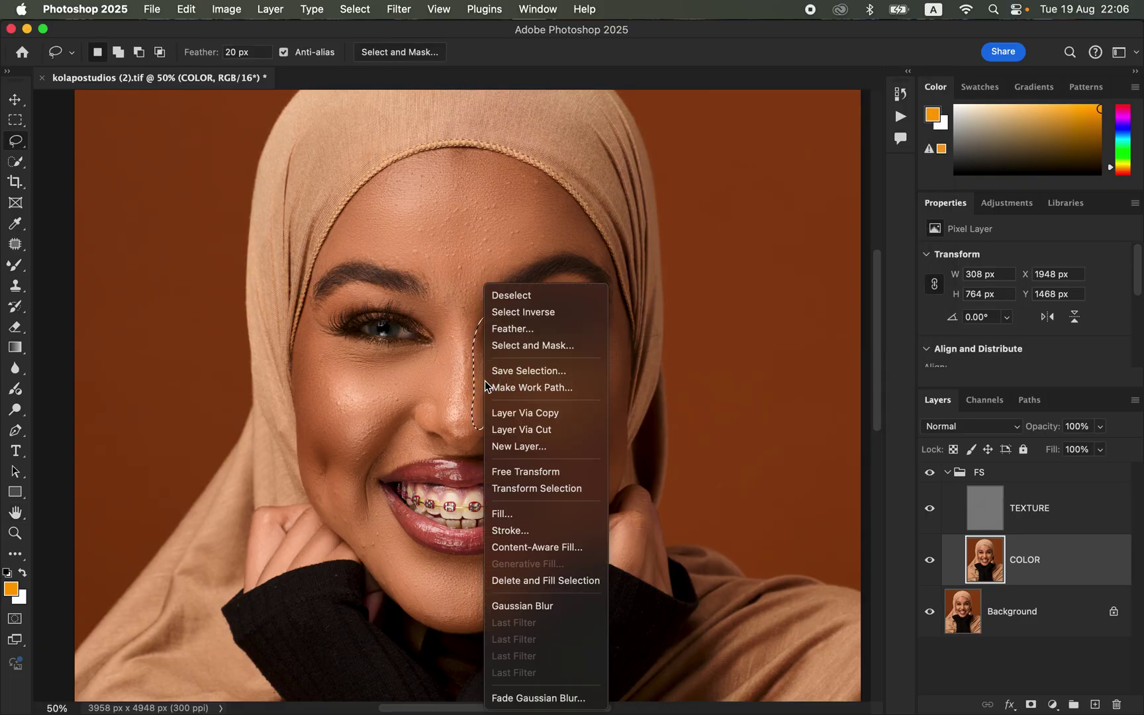
{"action": "left_click", "coordinate": [528, 700]}
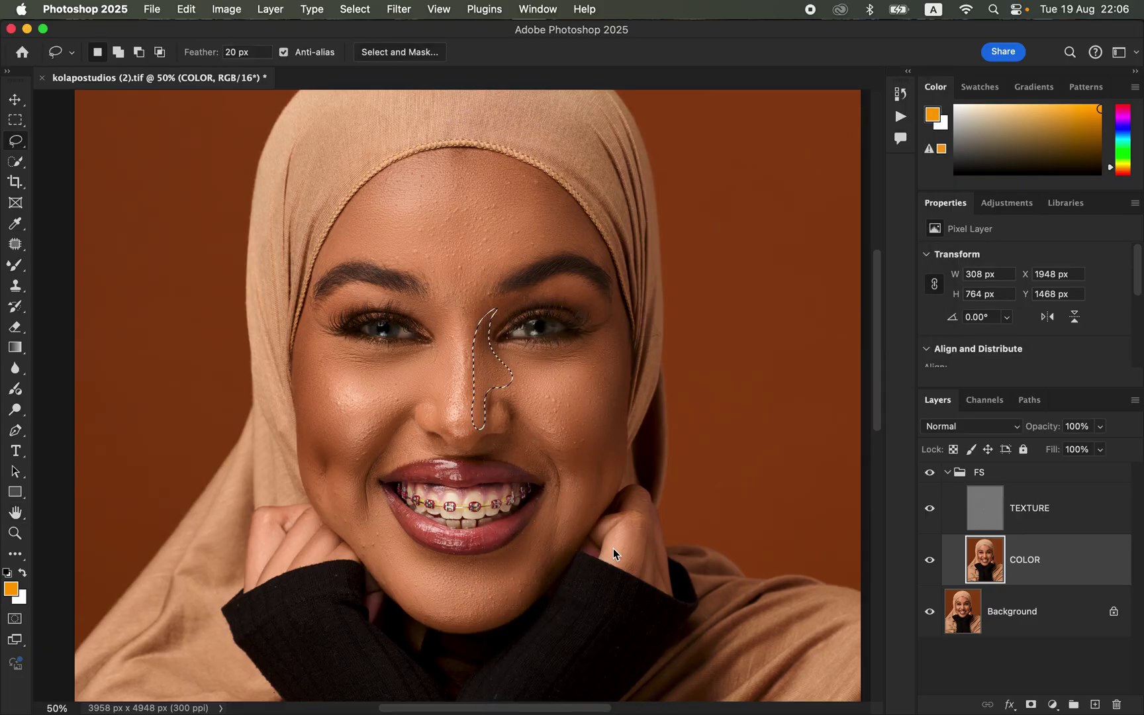
{"action": "left_click", "coordinate": [573, 241]}
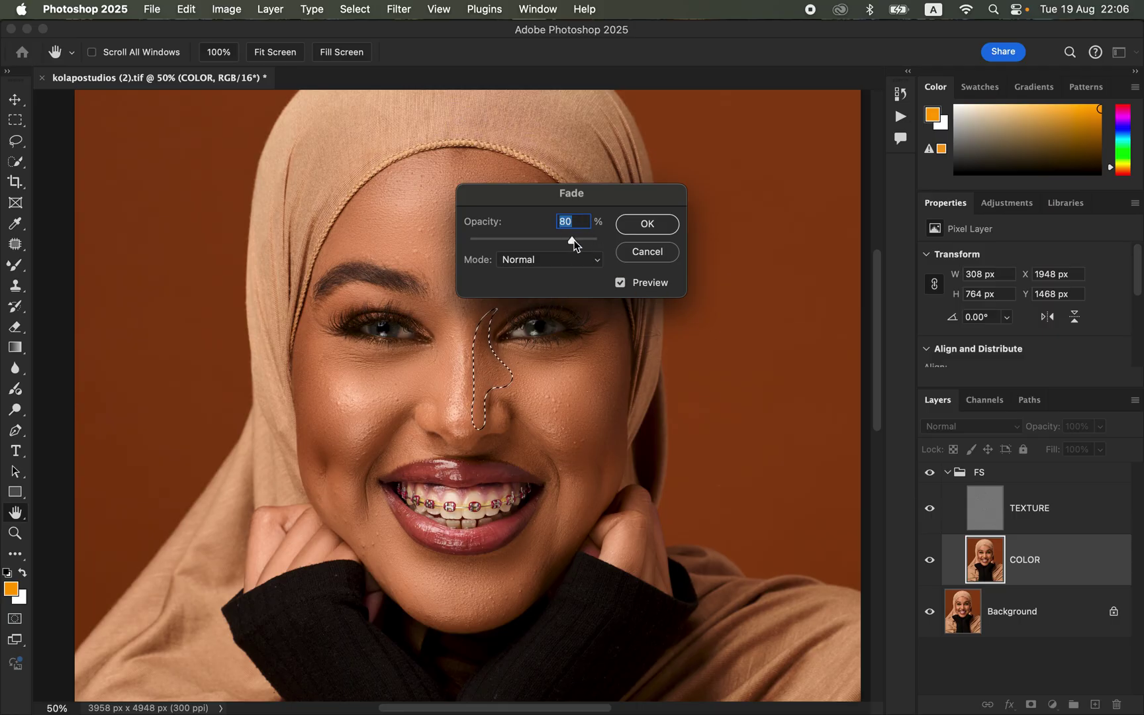
{"action": "left_click", "coordinate": [650, 224]}
{"action": "key", "text": "super+d"}
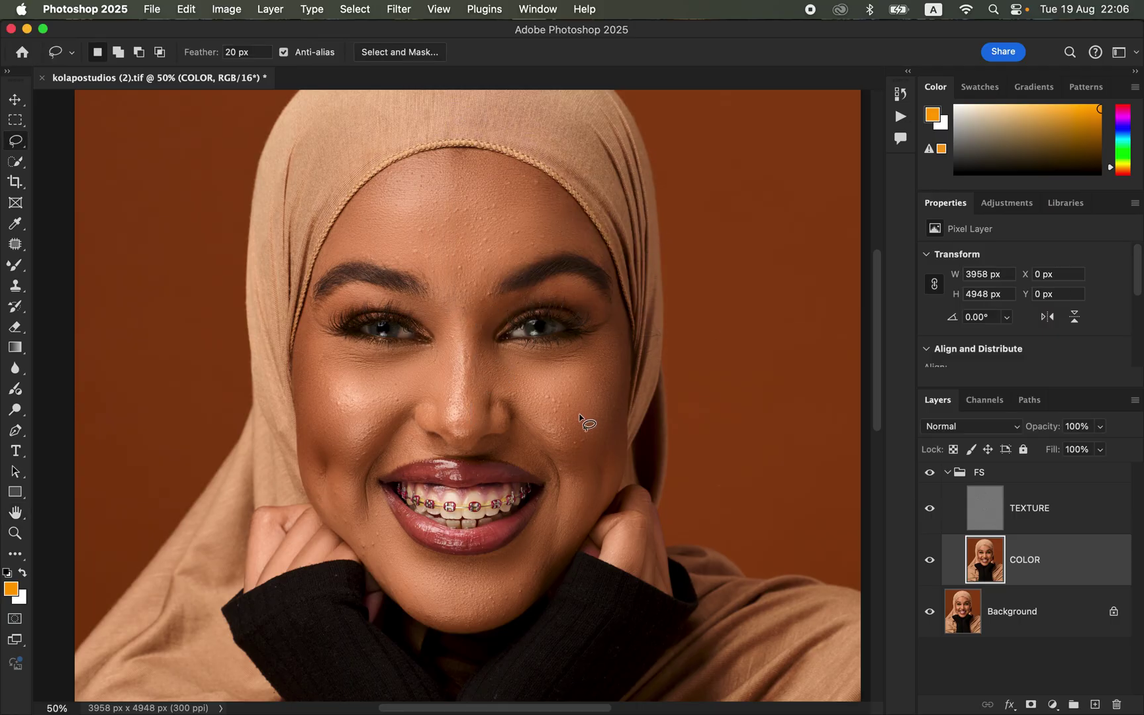
Step: Lasso the cheek beside the mouth, Gaussian-blur it, and deselect
{"action": "mouse_move", "coordinate": [561, 440]}
{"action": "left_mouse_down"}
{"action": "mouse_move", "coordinate": [586, 444]}
{"action": "mouse_move", "coordinate": [585, 496]}
{"action": "mouse_move", "coordinate": [566, 540]}
{"action": "mouse_move", "coordinate": [557, 457]}
{"action": "left_mouse_up"}
{"action": "left_click", "coordinate": [400, 9]}
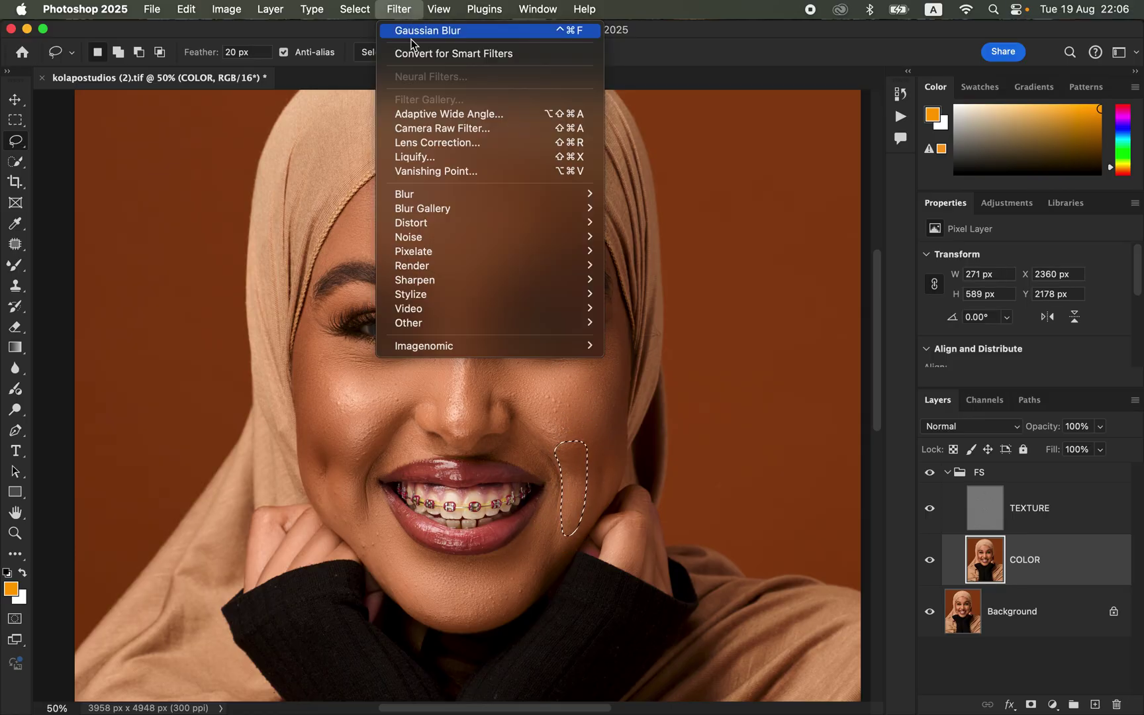
{"action": "mouse_move", "coordinate": [427, 200]}
{"action": "left_click", "coordinate": [680, 250]}
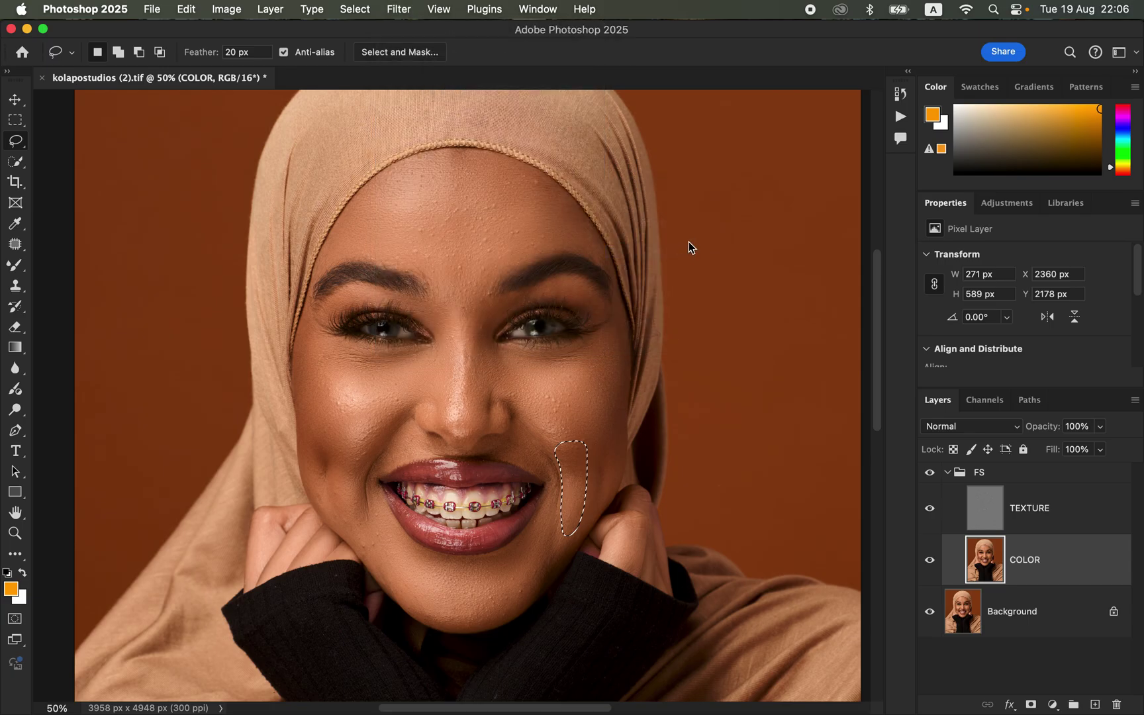
{"action": "left_click", "coordinate": [869, 110]}
{"action": "key", "text": "ctrl+d"}
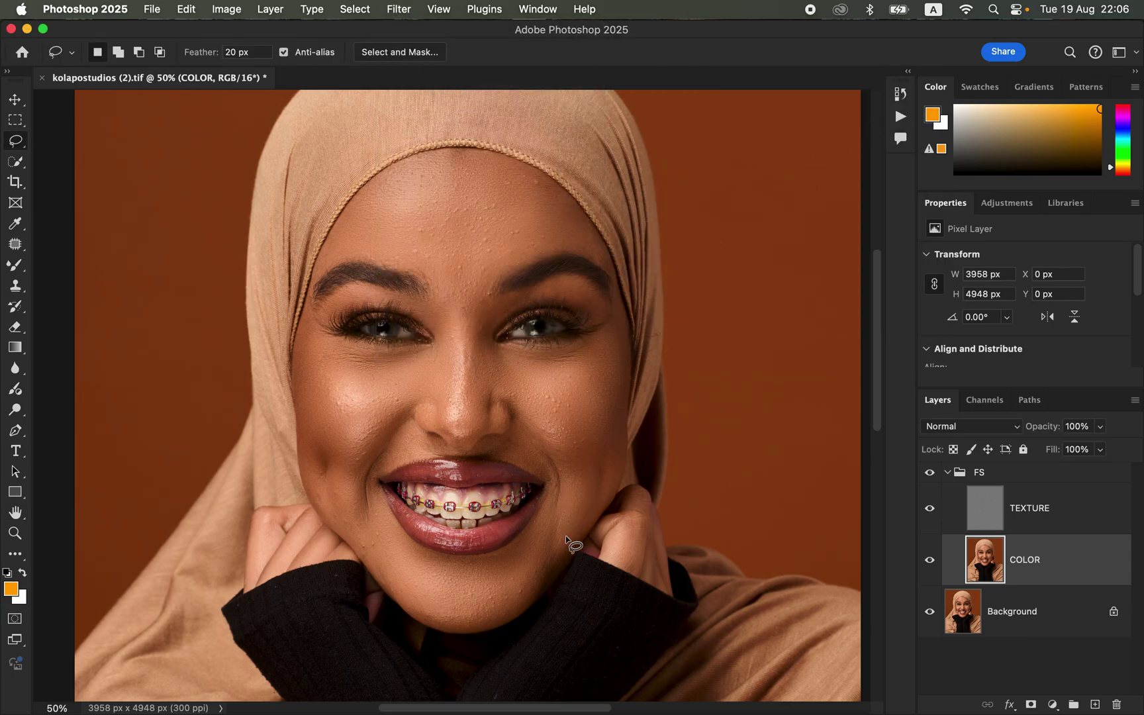
Step: Toggle the FS group to compare before and after, zoom out, and hide TEXTURE
{"action": "left_click", "coordinate": [930, 473]}
{"action": "left_click", "coordinate": [929, 473]}
{"action": "left_click", "coordinate": [930, 474]}
{"action": "left_click", "coordinate": [930, 474]}
{"action": "key", "text": "super+minus"}
{"action": "key", "text": "super+minus"}
{"action": "key", "text": "super+plus"}
{"action": "key", "text": "super+plus"}
{"action": "key", "text": "super+minus"}
{"action": "key", "text": "super+minus"}
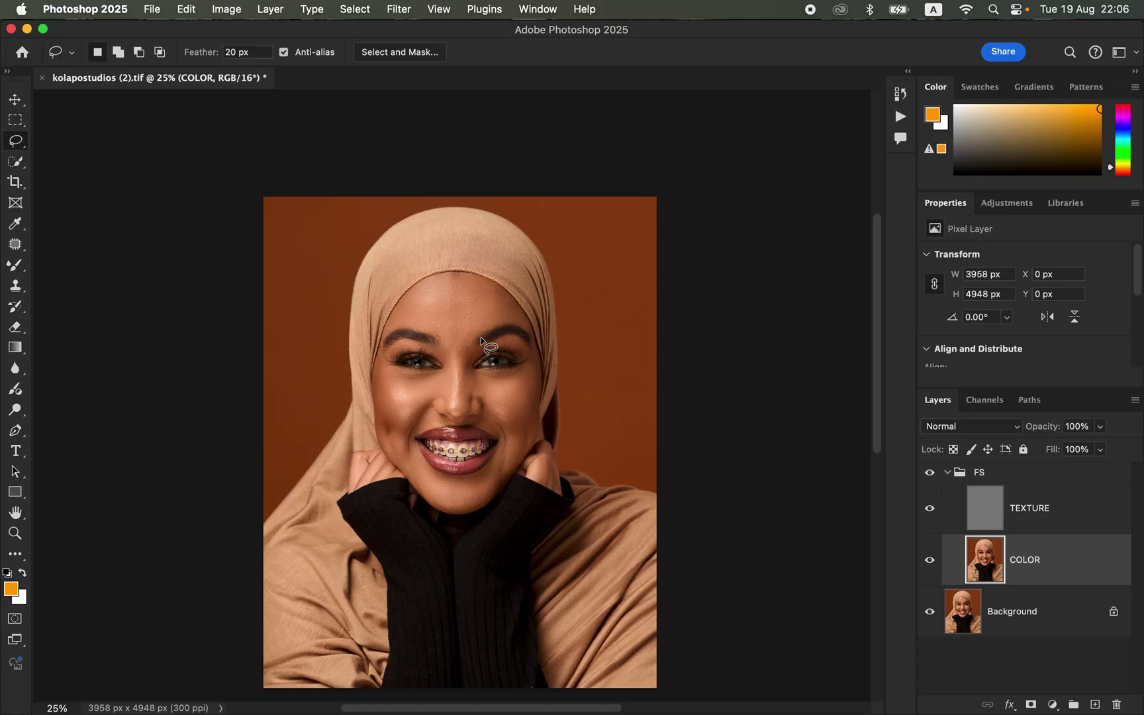
{"action": "left_click", "coordinate": [930, 510]}
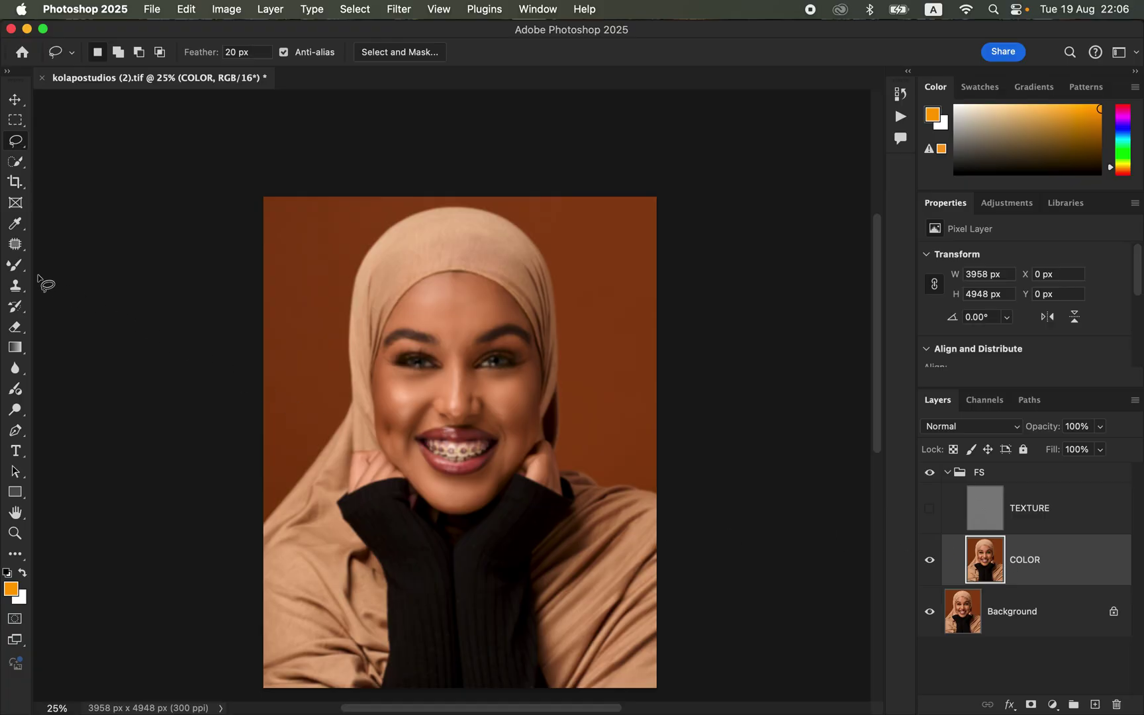
Step: Switch to a clean Mixer Brush with a 175 px Soft Round tip (Wet 9%, Load 75%, Mix 90%)
{"action": "left_click", "coordinate": [15, 265]}
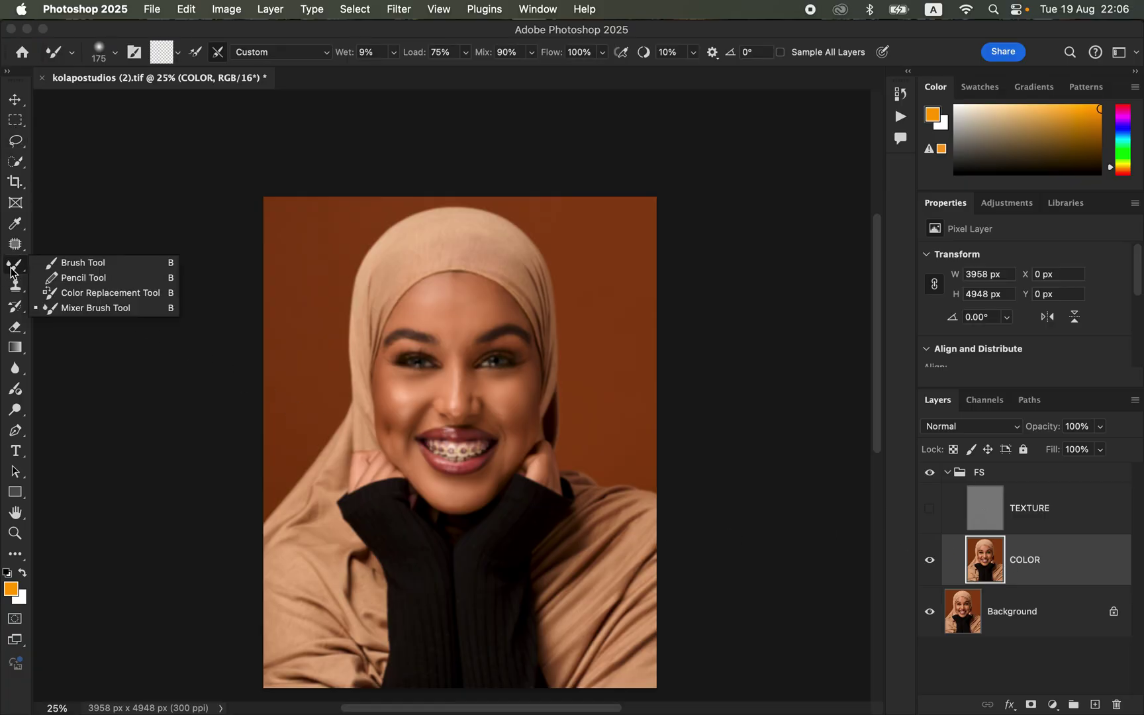
{"action": "left_click", "coordinate": [85, 308]}
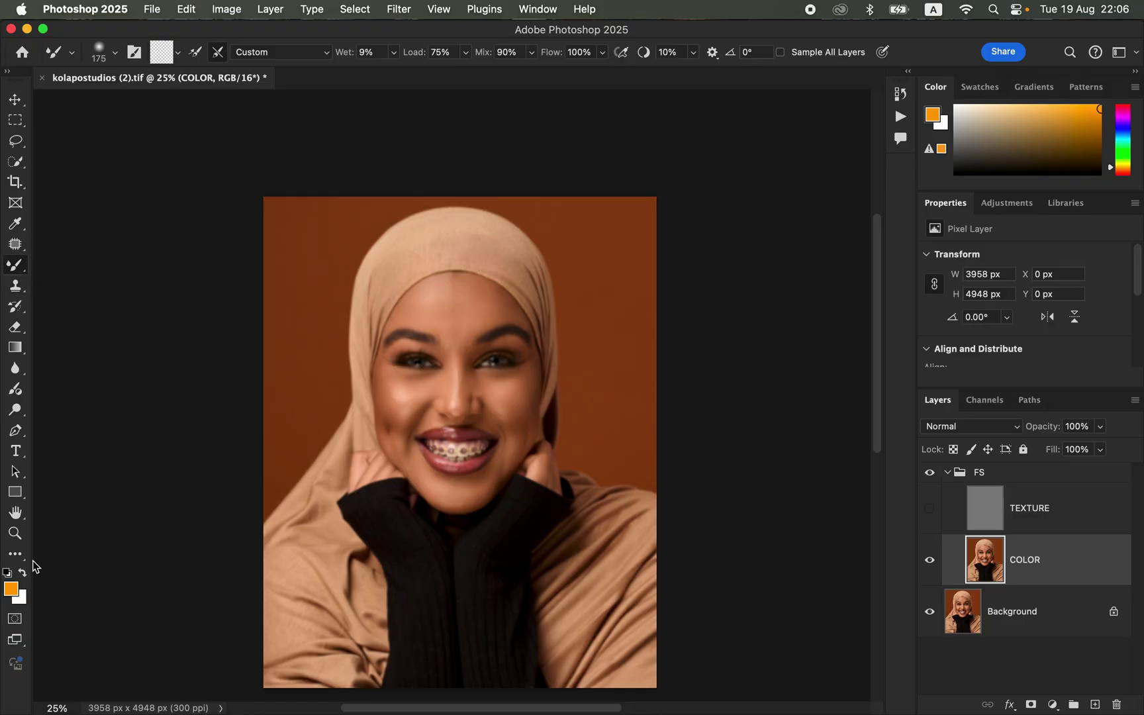
{"action": "left_click", "coordinate": [13, 554]}
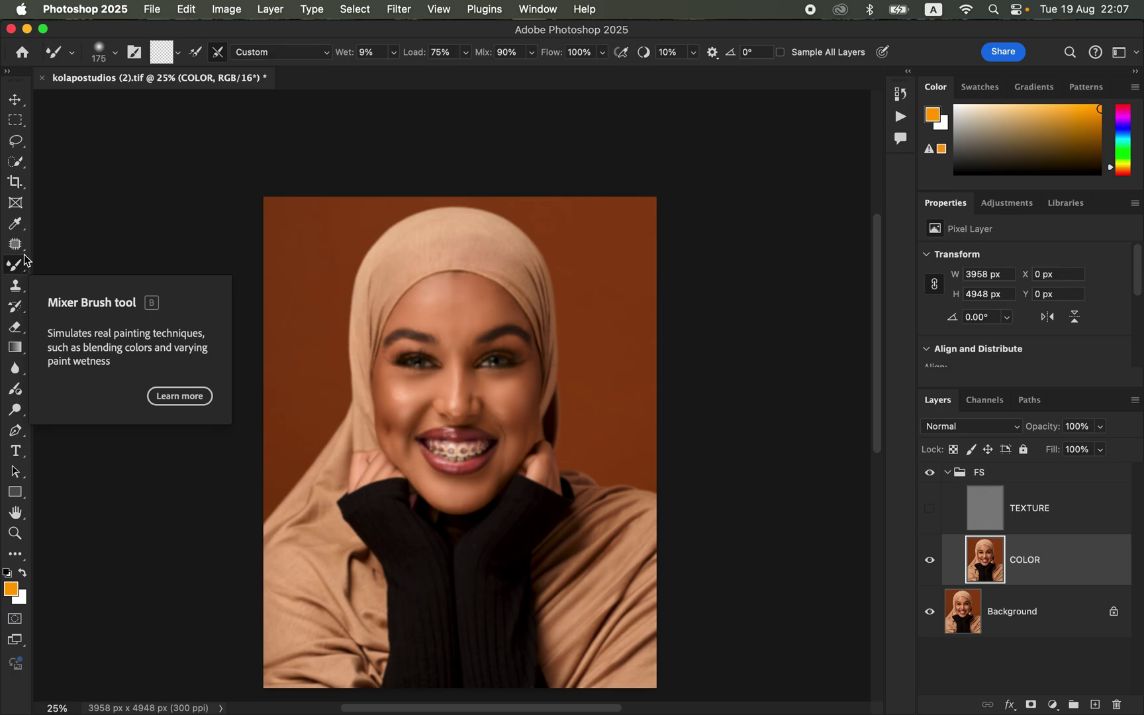
{"action": "left_click", "coordinate": [114, 53]}
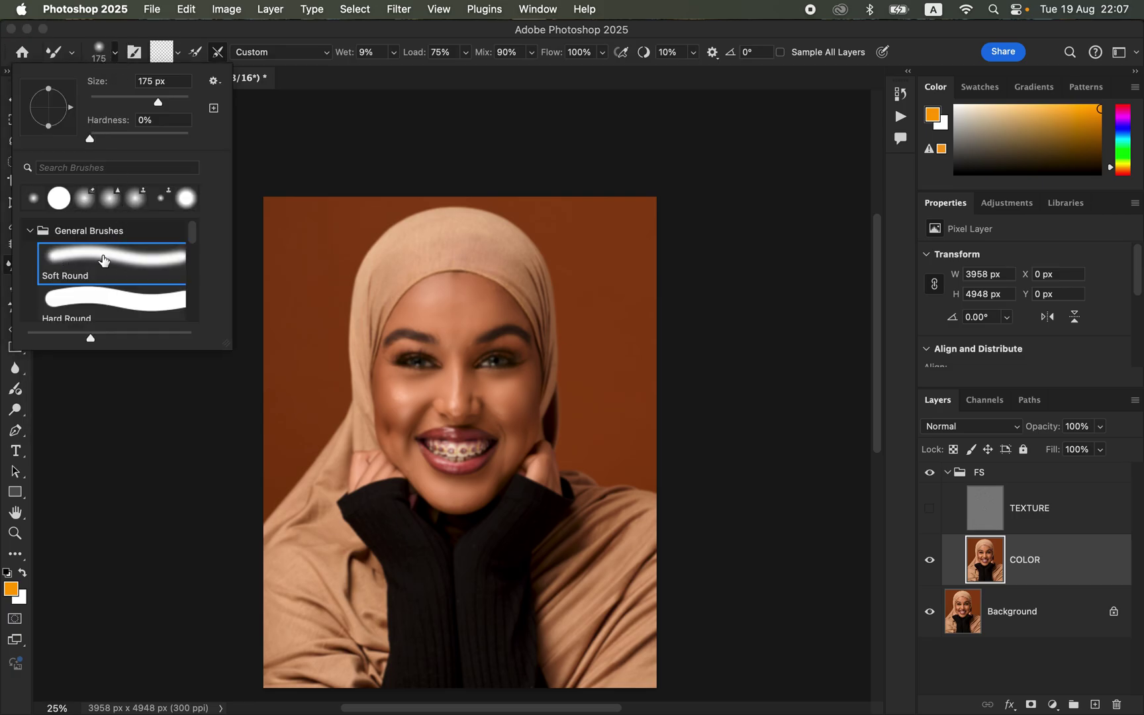
{"action": "left_click", "coordinate": [177, 52]}
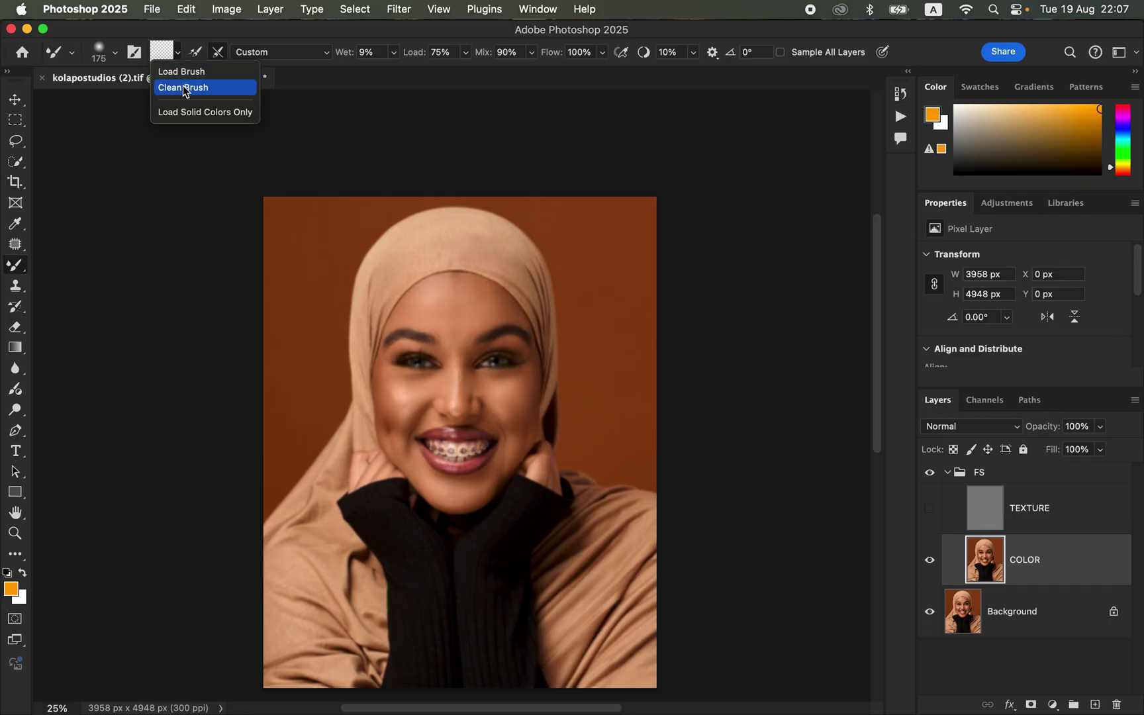
{"action": "left_click", "coordinate": [182, 86]}
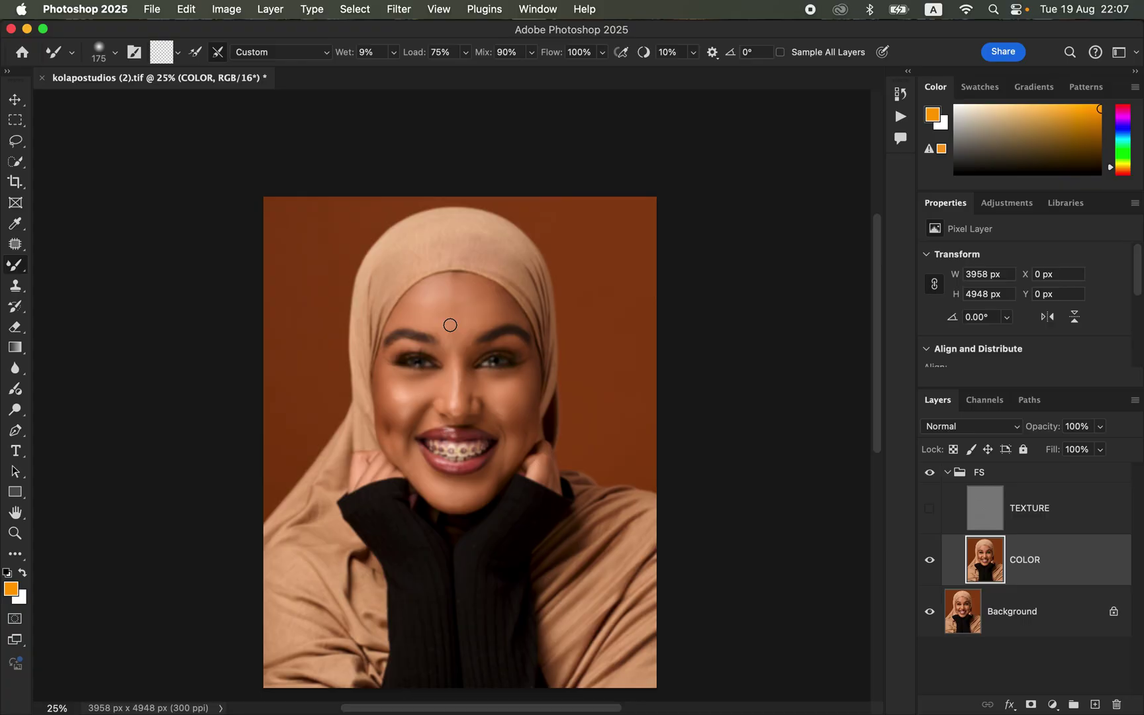
Step: Blend the forehead and right cheek skin on the COLOR layer with the Mixer Brush
{"action": "scroll", "coordinate": [450, 329], "scroll_direction": "up", "scroll_amount": 2}
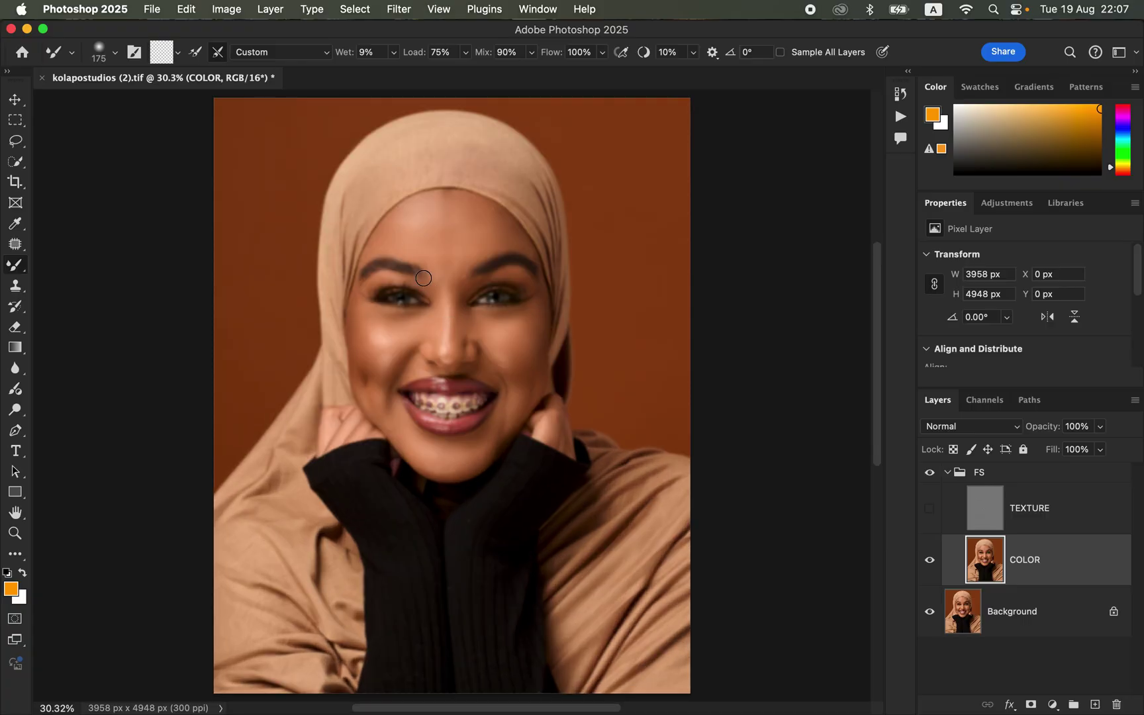
{"action": "key", "text": "bracketleft"}
{"action": "key", "text": "bracketright"}
{"action": "key", "text": "bracketright"}
{"action": "mouse_move", "coordinate": [450, 263]}
{"action": "left_mouse_down"}
{"action": "mouse_move", "coordinate": [441, 242]}
{"action": "mouse_move", "coordinate": [454, 230]}
{"action": "mouse_move", "coordinate": [450, 256]}
{"action": "mouse_move", "coordinate": [439, 223]}
{"action": "mouse_move", "coordinate": [449, 197]}
{"action": "mouse_move", "coordinate": [491, 211]}
{"action": "mouse_move", "coordinate": [465, 222]}
{"action": "mouse_move", "coordinate": [439, 209]}
{"action": "mouse_move", "coordinate": [441, 251]}
{"action": "mouse_move", "coordinate": [459, 260]}
{"action": "mouse_move", "coordinate": [408, 224]}
{"action": "mouse_move", "coordinate": [418, 241]}
{"action": "mouse_move", "coordinate": [434, 204]}
{"action": "mouse_move", "coordinate": [480, 210]}
{"action": "mouse_move", "coordinate": [499, 228]}
{"action": "mouse_move", "coordinate": [460, 230]}
{"action": "mouse_move", "coordinate": [434, 210]}
{"action": "mouse_move", "coordinate": [407, 221]}
{"action": "left_mouse_up"}
{"action": "mouse_move", "coordinate": [411, 241]}
{"action": "left_mouse_down"}
{"action": "mouse_move", "coordinate": [438, 254]}
{"action": "mouse_move", "coordinate": [489, 243]}
{"action": "mouse_move", "coordinate": [497, 227]}
{"action": "mouse_move", "coordinate": [440, 208]}
{"action": "mouse_move", "coordinate": [452, 204]}
{"action": "mouse_move", "coordinate": [409, 239]}
{"action": "mouse_move", "coordinate": [388, 237]}
{"action": "mouse_move", "coordinate": [447, 253]}
{"action": "mouse_move", "coordinate": [441, 265]}
{"action": "mouse_move", "coordinate": [500, 225]}
{"action": "mouse_move", "coordinate": [507, 245]}
{"action": "left_mouse_up"}
{"action": "mouse_move", "coordinate": [510, 335]}
{"action": "left_mouse_down"}
{"action": "mouse_move", "coordinate": [498, 334]}
{"action": "mouse_move", "coordinate": [518, 340]}
{"action": "mouse_move", "coordinate": [536, 315]}
{"action": "mouse_move", "coordinate": [487, 329]}
{"action": "mouse_move", "coordinate": [537, 307]}
{"action": "mouse_move", "coordinate": [528, 340]}
{"action": "mouse_move", "coordinate": [521, 333]}
{"action": "mouse_move", "coordinate": [507, 356]}
{"action": "mouse_move", "coordinate": [533, 317]}
{"action": "mouse_move", "coordinate": [506, 358]}
{"action": "mouse_move", "coordinate": [519, 331]}
{"action": "left_mouse_up"}
Step: With a slightly smaller brush, blend the left cheek, nose bridge and skin between the brows
{"action": "key", "text": "bracketleft"}
{"action": "mouse_move", "coordinate": [375, 326]}
{"action": "left_mouse_down"}
{"action": "mouse_move", "coordinate": [358, 300]}
{"action": "mouse_move", "coordinate": [363, 348]}
{"action": "mouse_move", "coordinate": [384, 319]}
{"action": "mouse_move", "coordinate": [407, 318]}
{"action": "mouse_move", "coordinate": [393, 347]}
{"action": "mouse_move", "coordinate": [421, 317]}
{"action": "mouse_move", "coordinate": [377, 321]}
{"action": "mouse_move", "coordinate": [384, 344]}
{"action": "mouse_move", "coordinate": [372, 322]}
{"action": "mouse_move", "coordinate": [417, 320]}
{"action": "mouse_move", "coordinate": [369, 355]}
{"action": "mouse_move", "coordinate": [383, 413]}
{"action": "mouse_move", "coordinate": [440, 462]}
{"action": "mouse_move", "coordinate": [415, 461]}
{"action": "mouse_move", "coordinate": [438, 470]}
{"action": "mouse_move", "coordinate": [423, 456]}
{"action": "mouse_move", "coordinate": [464, 454]}
{"action": "mouse_move", "coordinate": [466, 467]}
{"action": "mouse_move", "coordinate": [487, 457]}
{"action": "mouse_move", "coordinate": [516, 378]}
{"action": "mouse_move", "coordinate": [500, 356]}
{"action": "mouse_move", "coordinate": [508, 325]}
{"action": "left_mouse_up"}
{"action": "mouse_move", "coordinate": [435, 304]}
{"action": "left_mouse_down"}
{"action": "mouse_move", "coordinate": [440, 341]}
{"action": "mouse_move", "coordinate": [459, 295]}
{"action": "mouse_move", "coordinate": [457, 343]}
{"action": "mouse_move", "coordinate": [459, 293]}
{"action": "mouse_move", "coordinate": [447, 291]}
{"action": "mouse_move", "coordinate": [449, 352]}
{"action": "left_mouse_up"}
{"action": "mouse_move", "coordinate": [447, 308]}
{"action": "left_mouse_down"}
{"action": "mouse_move", "coordinate": [449, 335]}
{"action": "mouse_move", "coordinate": [450, 302]}
{"action": "left_mouse_up"}
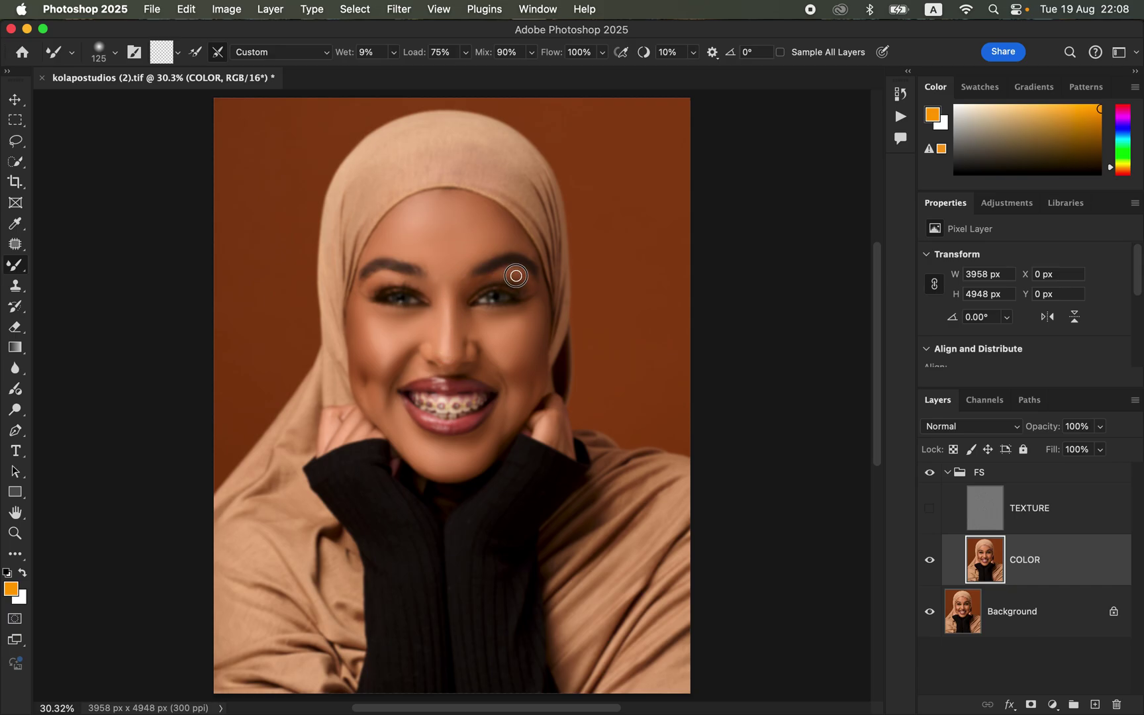
{"action": "mouse_move", "coordinate": [492, 276]}
{"action": "left_mouse_down"}
{"action": "mouse_move", "coordinate": [370, 292]}
{"action": "mouse_move", "coordinate": [392, 278]}
{"action": "left_mouse_up"}
Step: Show TEXTURE, blend the forehead near the hijab edge, then ready a 60 px Soft Round Clone Stamp on TEXTURE
{"action": "left_click", "coordinate": [930, 509]}
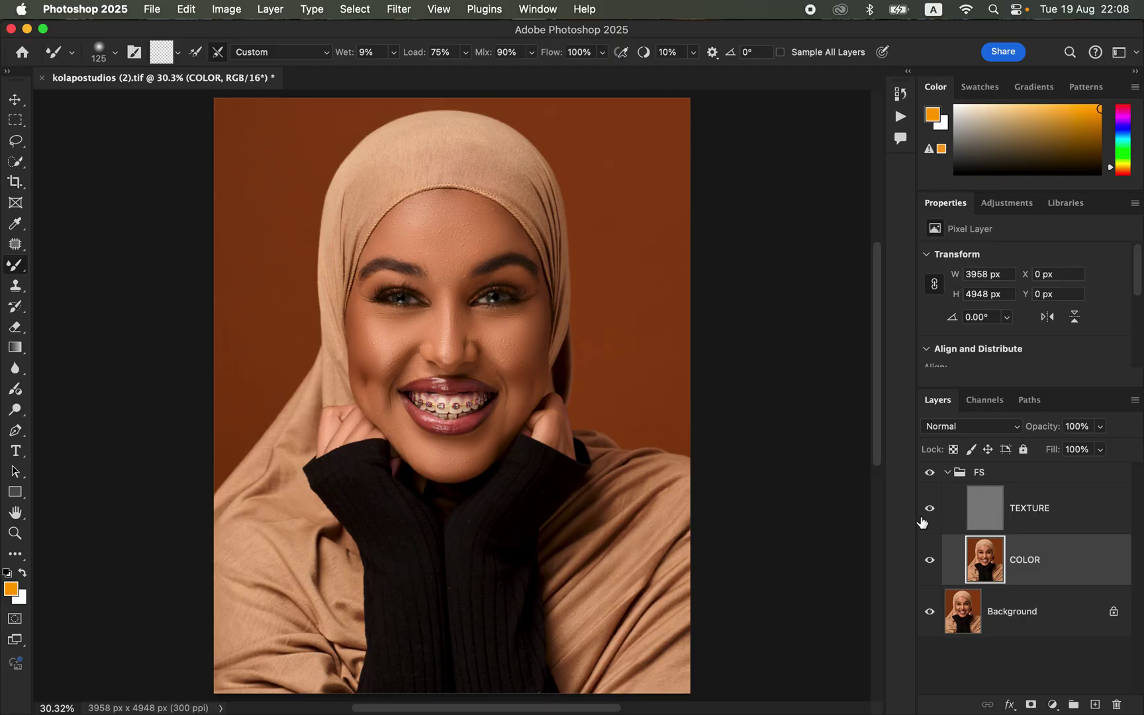
{"action": "mouse_move", "coordinate": [509, 235]}
{"action": "left_mouse_down"}
{"action": "mouse_move", "coordinate": [532, 257]}
{"action": "mouse_move", "coordinate": [508, 224]}
{"action": "mouse_move", "coordinate": [519, 238]}
{"action": "mouse_move", "coordinate": [478, 210]}
{"action": "mouse_move", "coordinate": [425, 204]}
{"action": "left_mouse_up"}
{"action": "left_click", "coordinate": [1050, 519]}
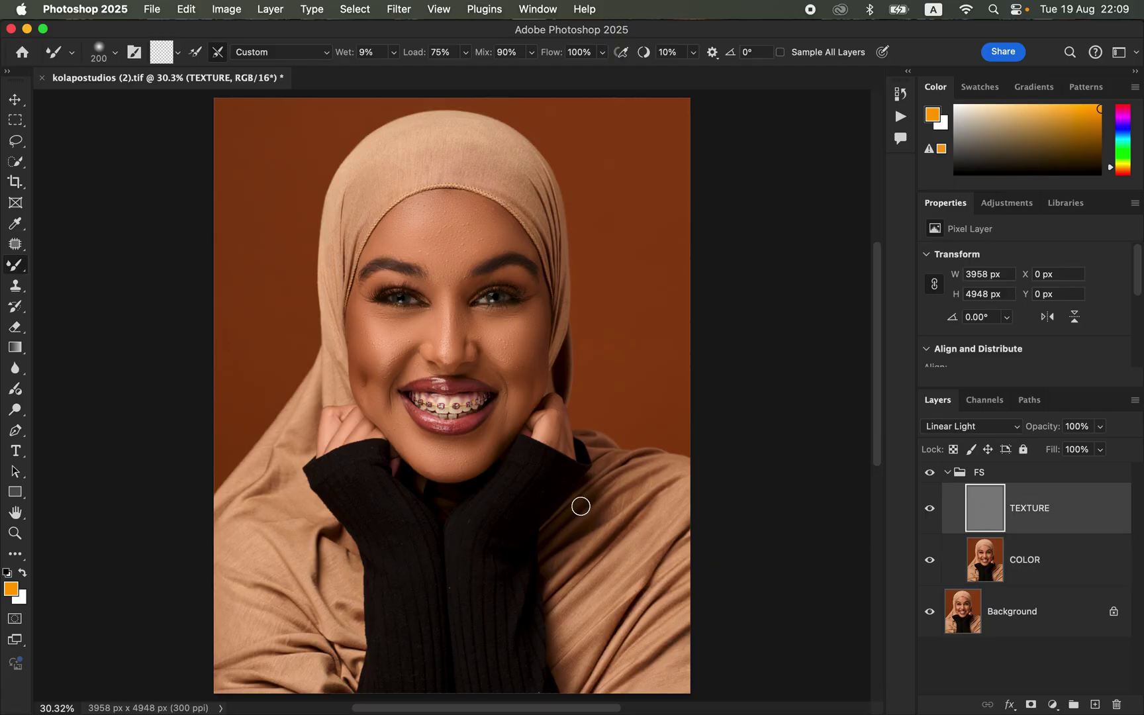
{"action": "left_click", "coordinate": [18, 290]}
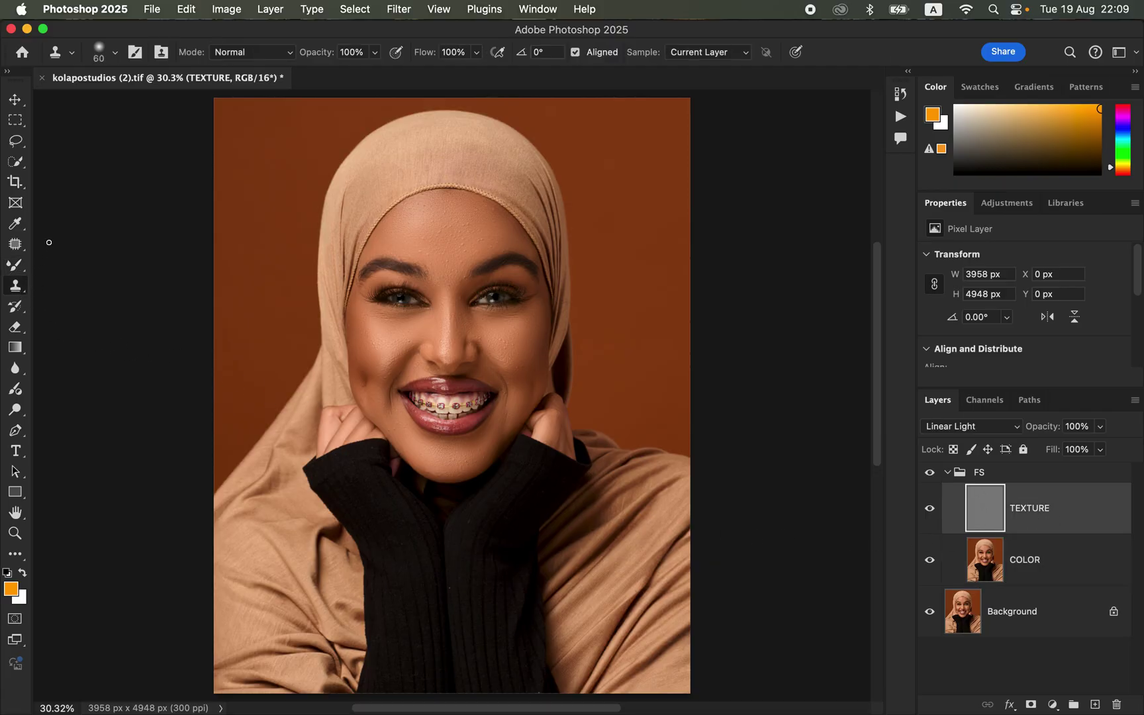
{"action": "left_click", "coordinate": [116, 53]}
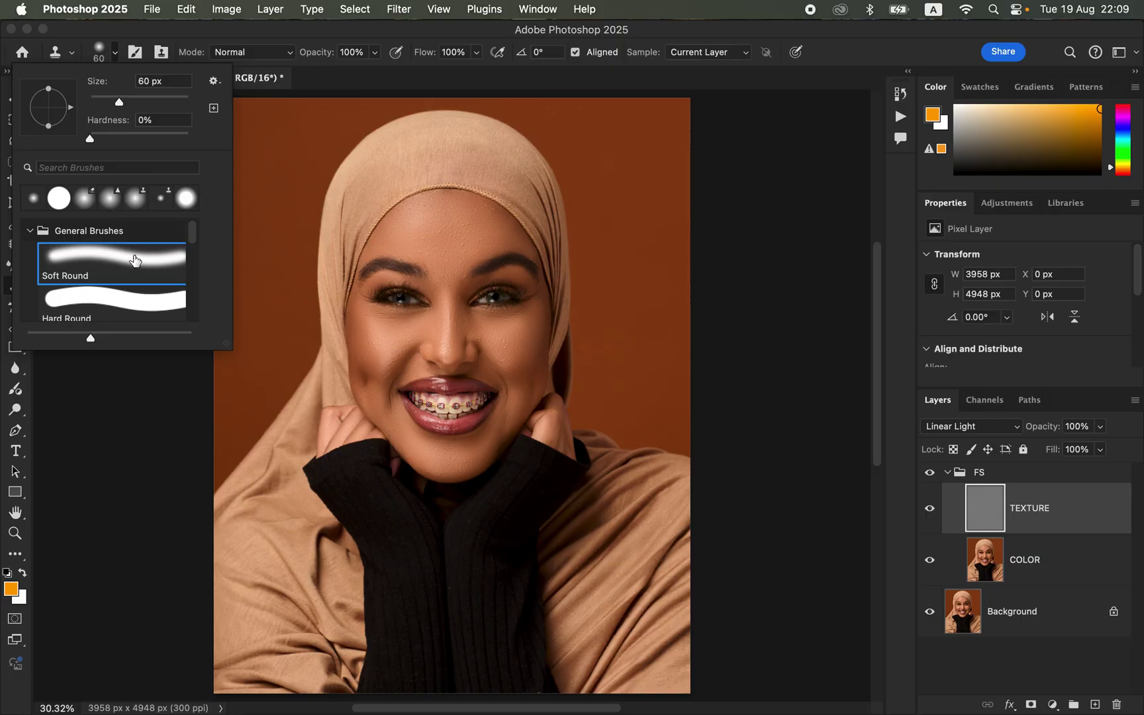
{"action": "left_click", "coordinate": [241, 35]}
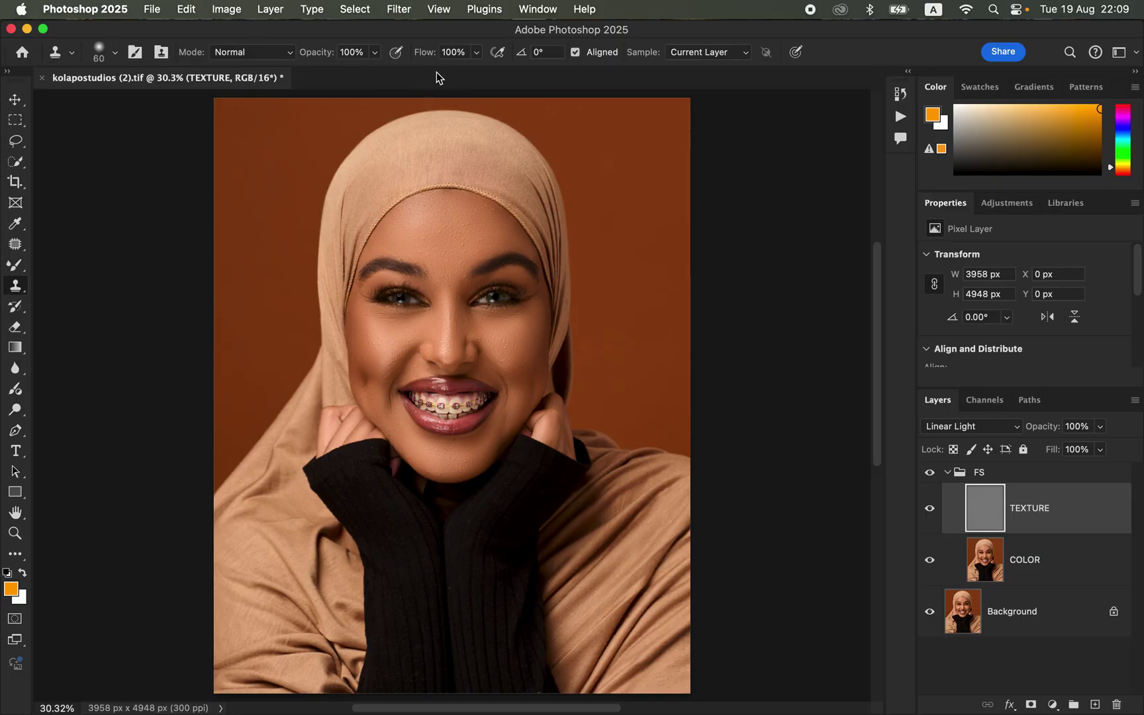
Step: Zoom in to 200% and sample clean forehead skin as the clone source
{"action": "scroll", "coordinate": [466, 418], "scroll_direction": "up", "scroll_amount": 10}
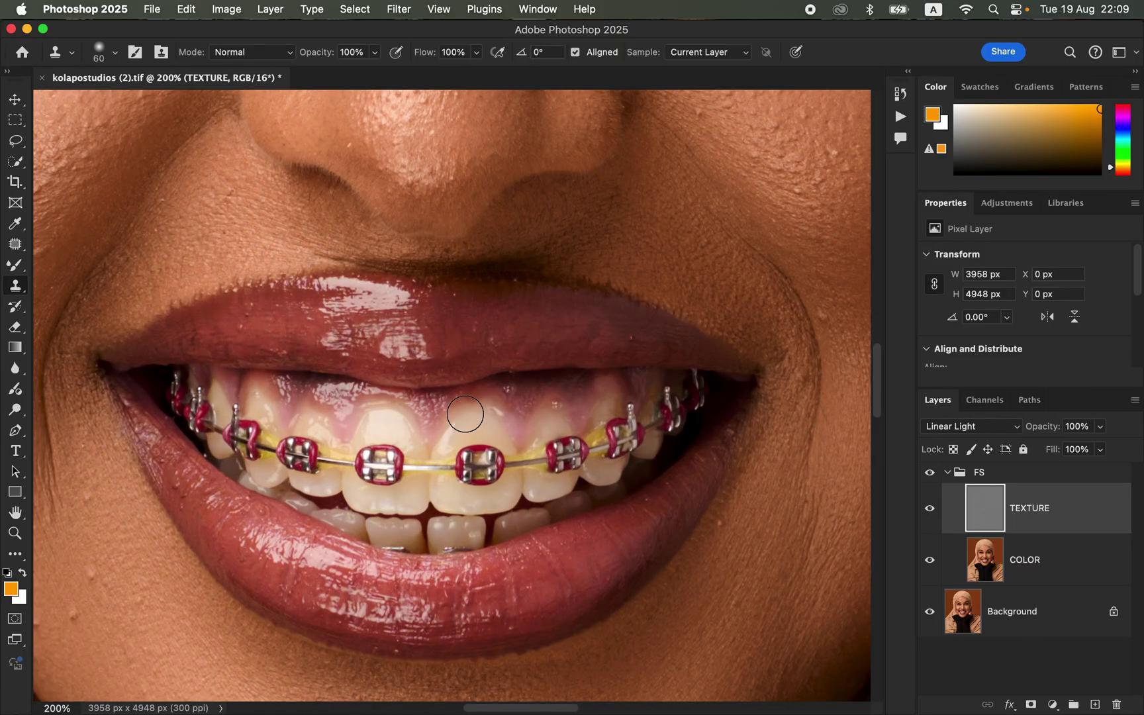
{"action": "scroll", "coordinate": [609, 278], "scroll_direction": "up", "scroll_amount": 15}
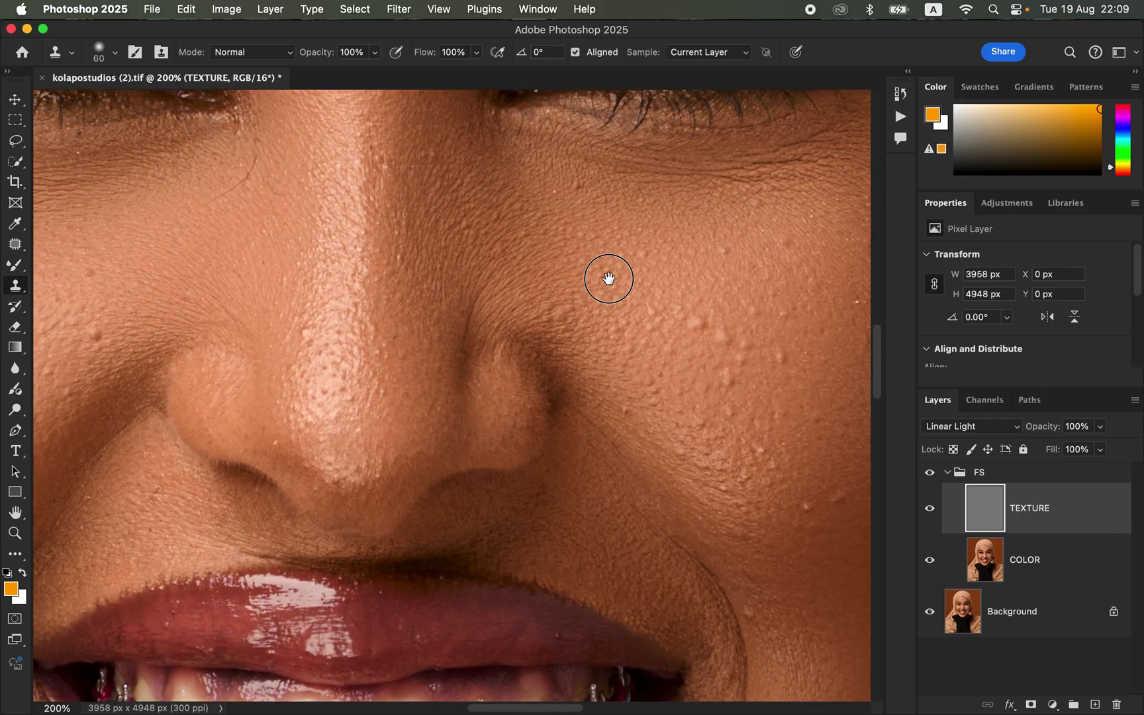
{"action": "scroll", "coordinate": [508, 338], "scroll_direction": "up", "scroll_amount": 10}
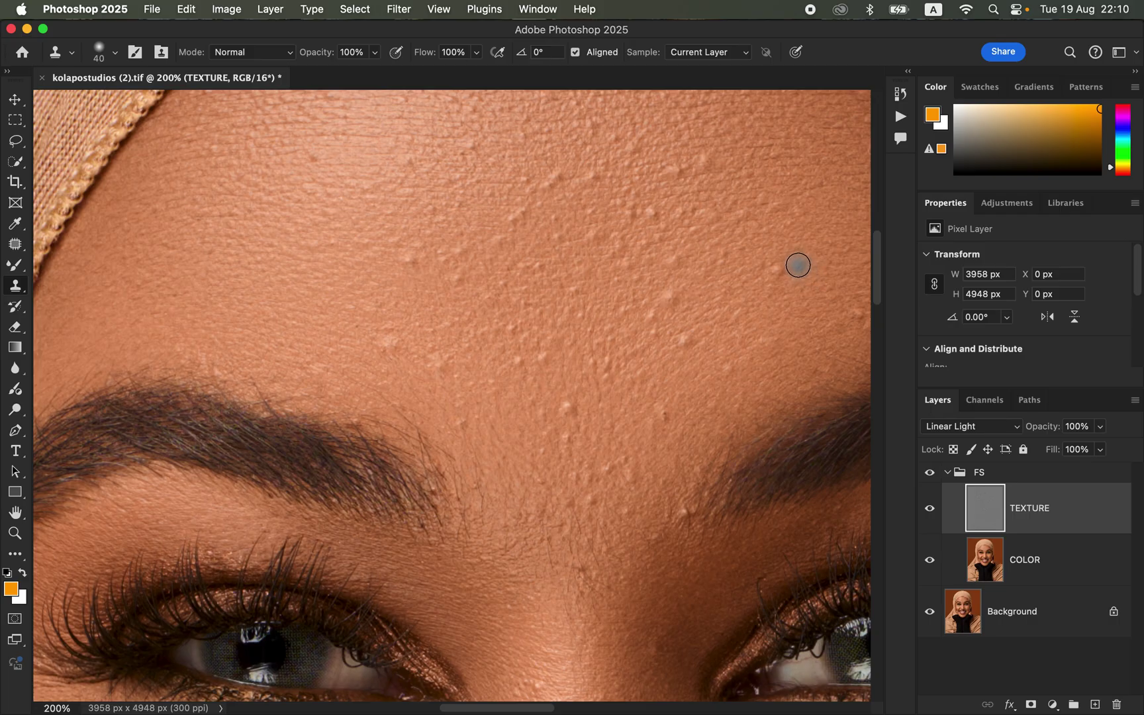
{"action": "left_click", "coordinate": [798, 264], "text": "alt"}
Step: Clone over the forehead bumps, undo one bad dab, and zoom back to 100%
{"action": "mouse_move", "coordinate": [721, 373]}
{"action": "left_mouse_down"}
{"action": "mouse_move", "coordinate": [684, 349]}
{"action": "mouse_move", "coordinate": [689, 324]}
{"action": "mouse_move", "coordinate": [668, 282]}
{"action": "mouse_move", "coordinate": [682, 311]}
{"action": "mouse_move", "coordinate": [677, 323]}
{"action": "mouse_move", "coordinate": [653, 326]}
{"action": "left_mouse_up"}
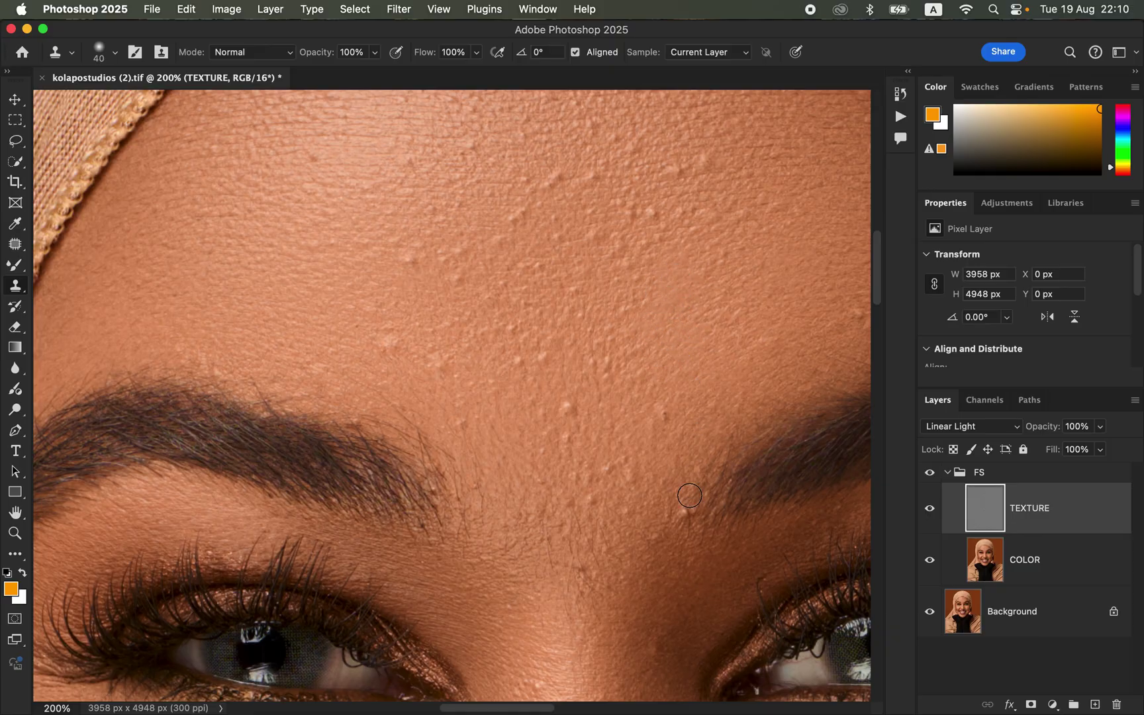
{"action": "mouse_move", "coordinate": [631, 442]}
{"action": "left_mouse_down"}
{"action": "mouse_move", "coordinate": [565, 413]}
{"action": "mouse_move", "coordinate": [590, 424]}
{"action": "mouse_move", "coordinate": [566, 444]}
{"action": "left_mouse_up"}
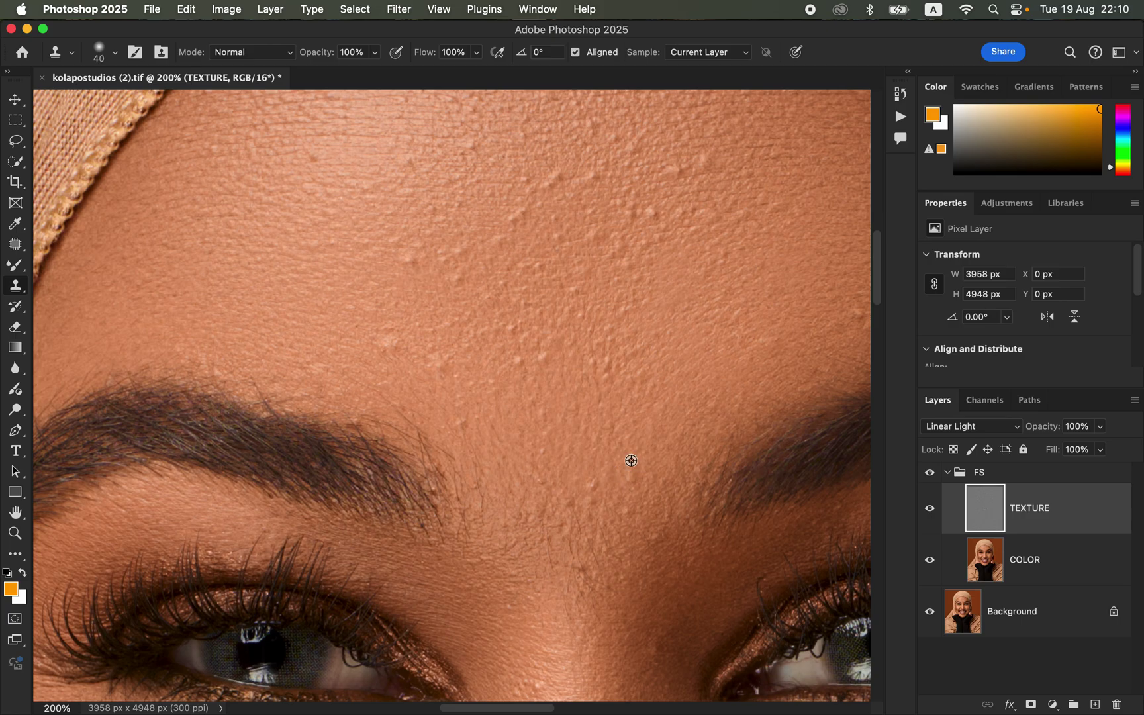
{"action": "left_click", "coordinate": [596, 489]}
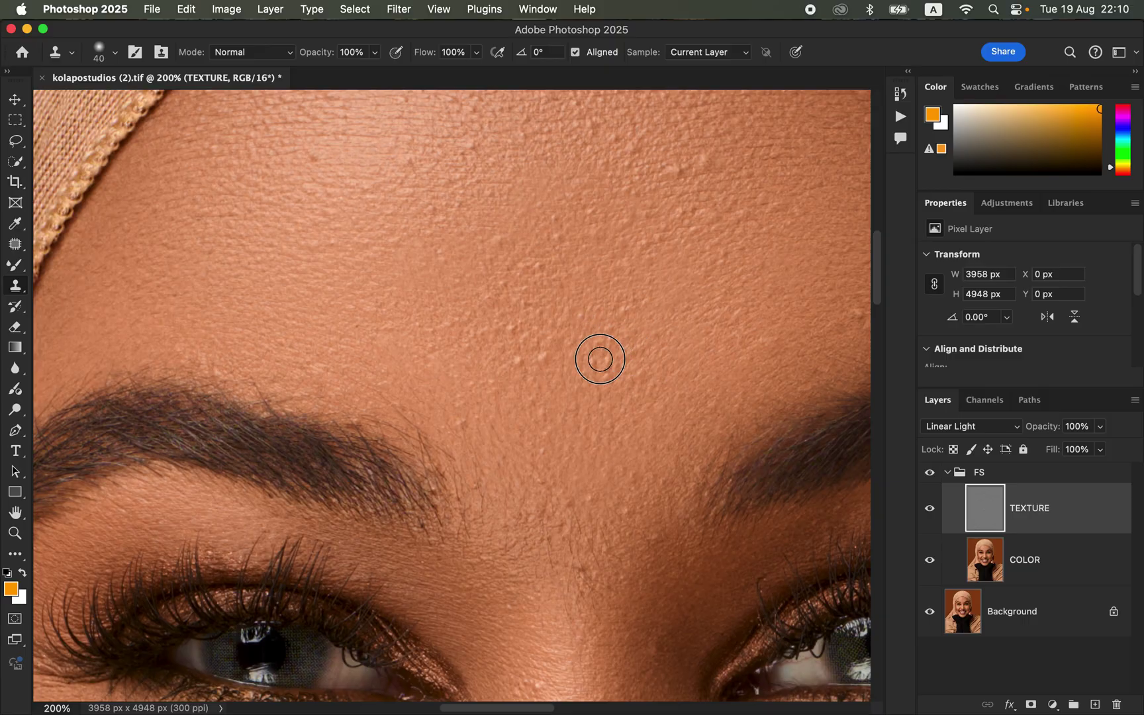
{"action": "left_click", "coordinate": [528, 346]}
{"action": "key", "text": "super+z"}
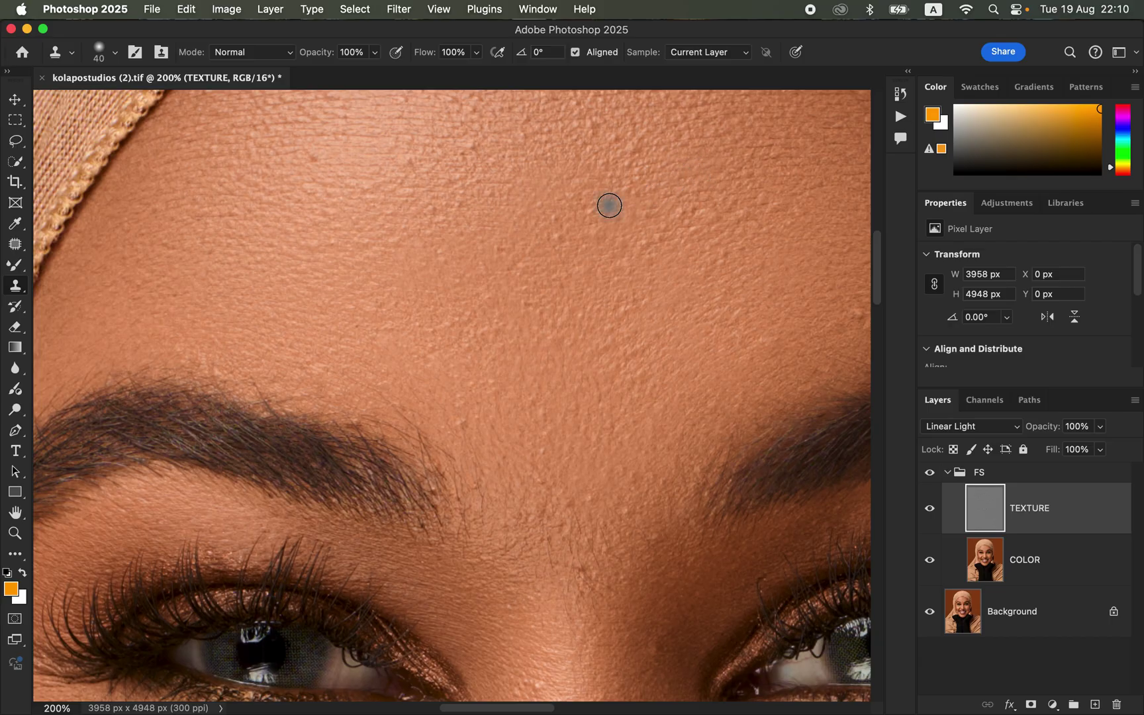
{"action": "key", "text": "super+minus"}
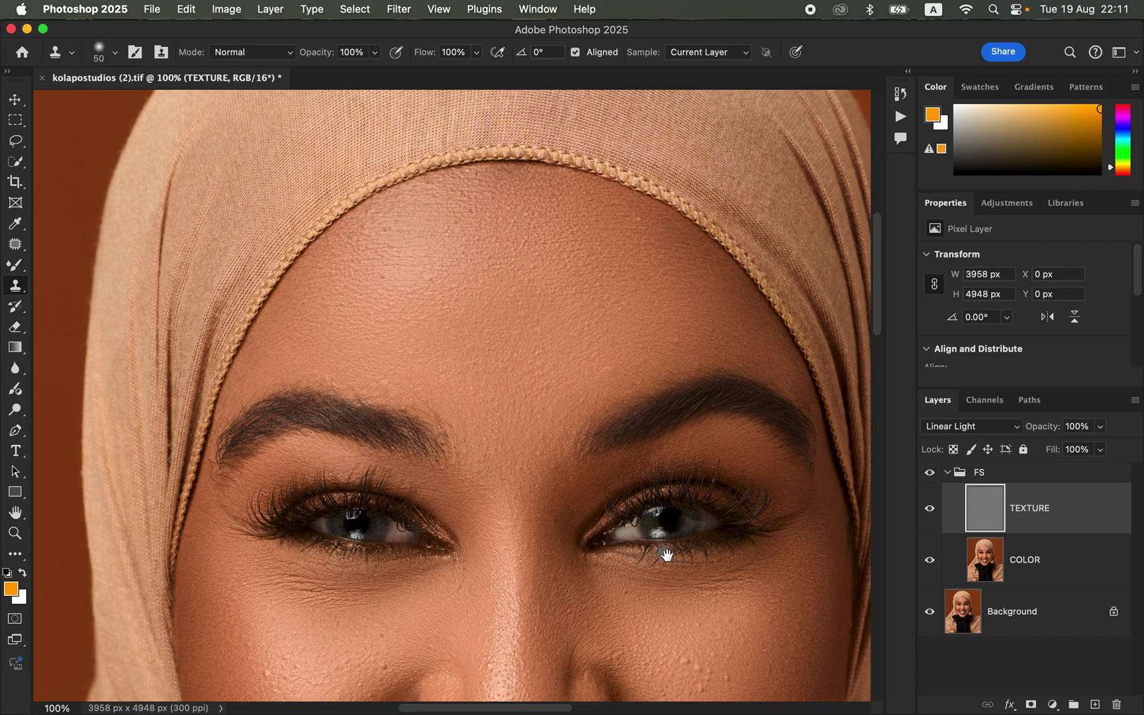
Step: Sample a new source, clone away the left cheek bump and stray nose hair, then fit the photo
{"action": "left_click_drag", "start_coordinate": [667, 519], "coordinate": [654, 361]}
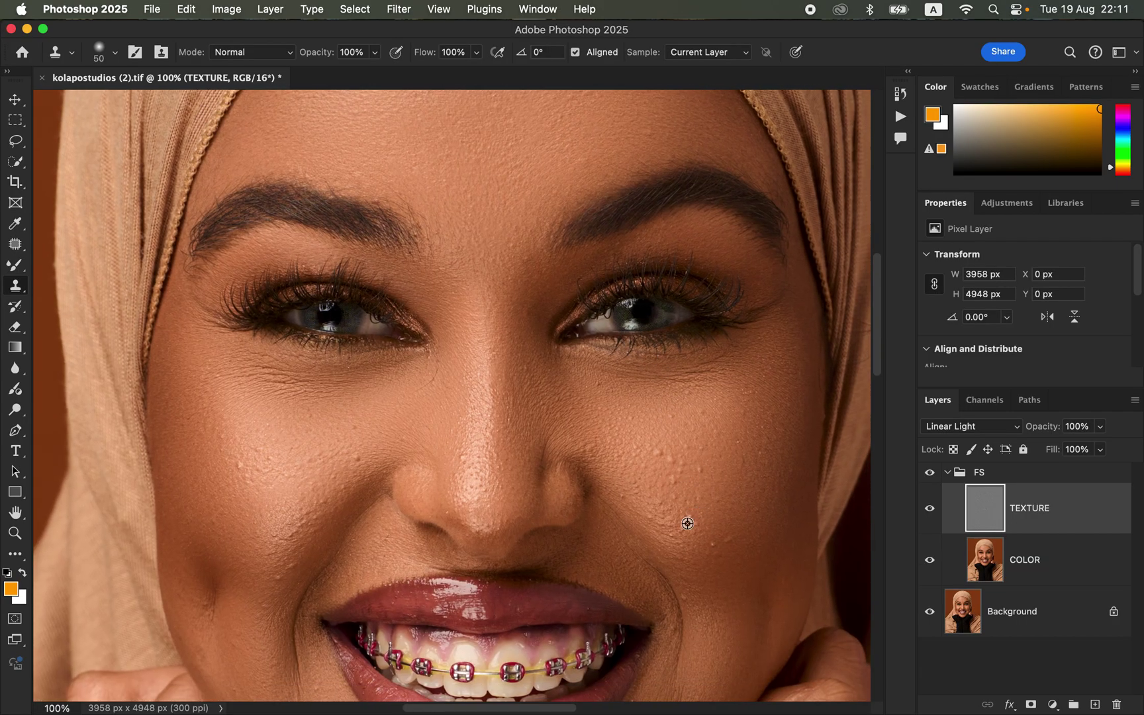
{"action": "left_click", "coordinate": [677, 501], "text": "alt"}
{"action": "left_click", "coordinate": [676, 485]}
{"action": "left_click", "coordinate": [239, 464]}
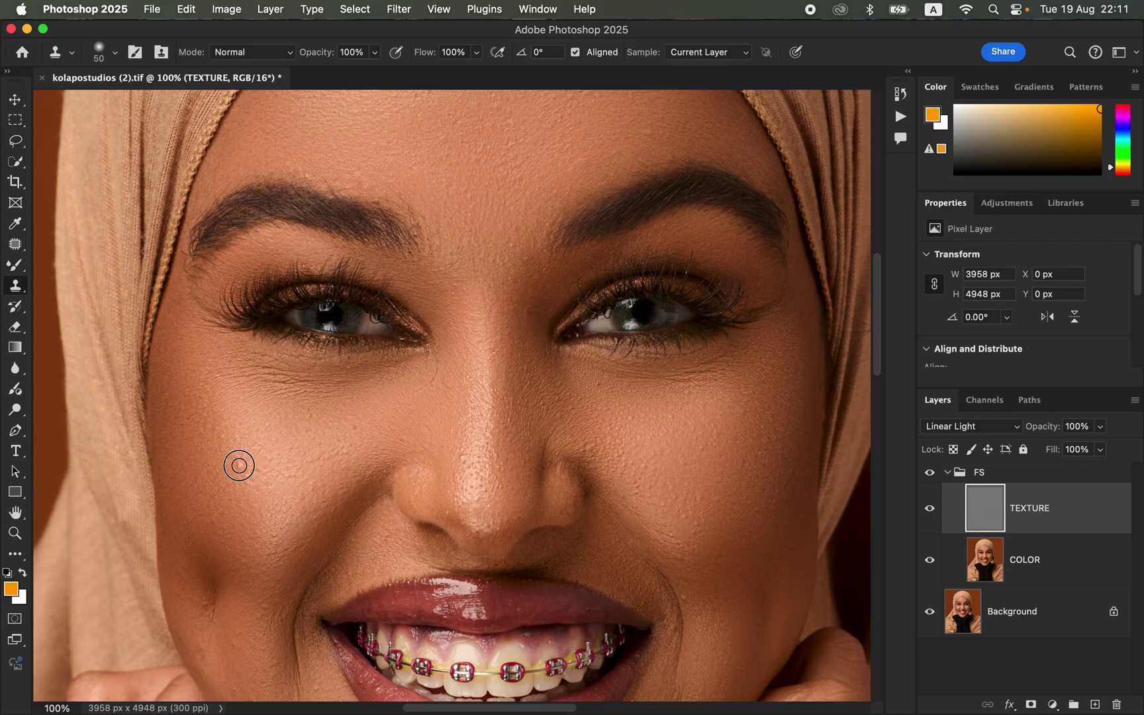
{"action": "left_click_drag", "start_coordinate": [429, 373], "coordinate": [424, 383]}
{"action": "key", "text": "super+0"}
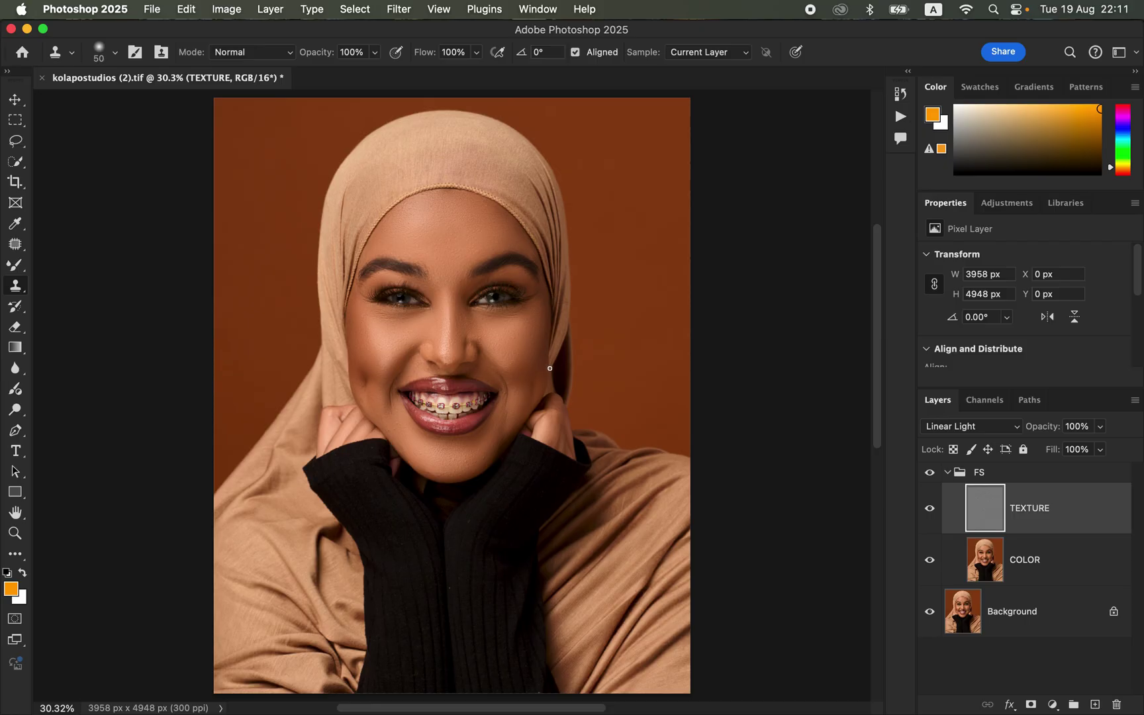
Step: Collapse the FS group and toggle its visibility to compare before and after, leaving it on
{"action": "left_click", "coordinate": [947, 473]}
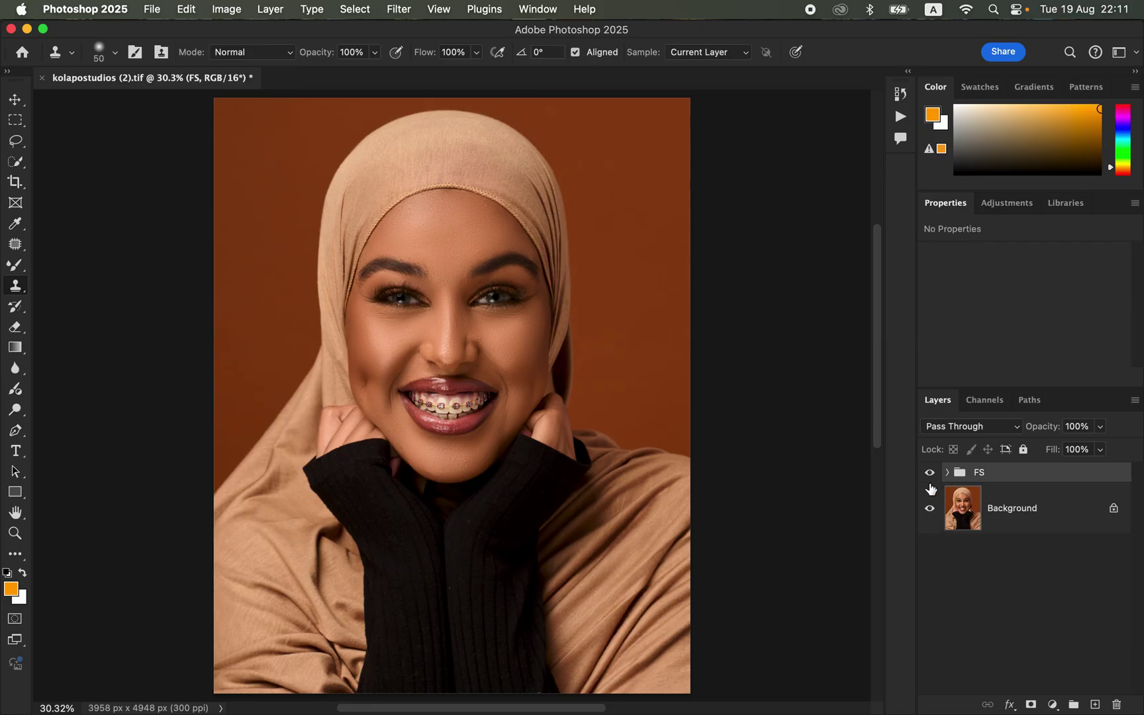
{"action": "left_click", "coordinate": [930, 475]}
{"action": "left_click", "coordinate": [930, 475]}
{"action": "left_click", "coordinate": [931, 475]}
{"action": "left_click", "coordinate": [930, 474]}
{"action": "left_click", "coordinate": [930, 474]}
{"action": "left_click", "coordinate": [930, 474]}
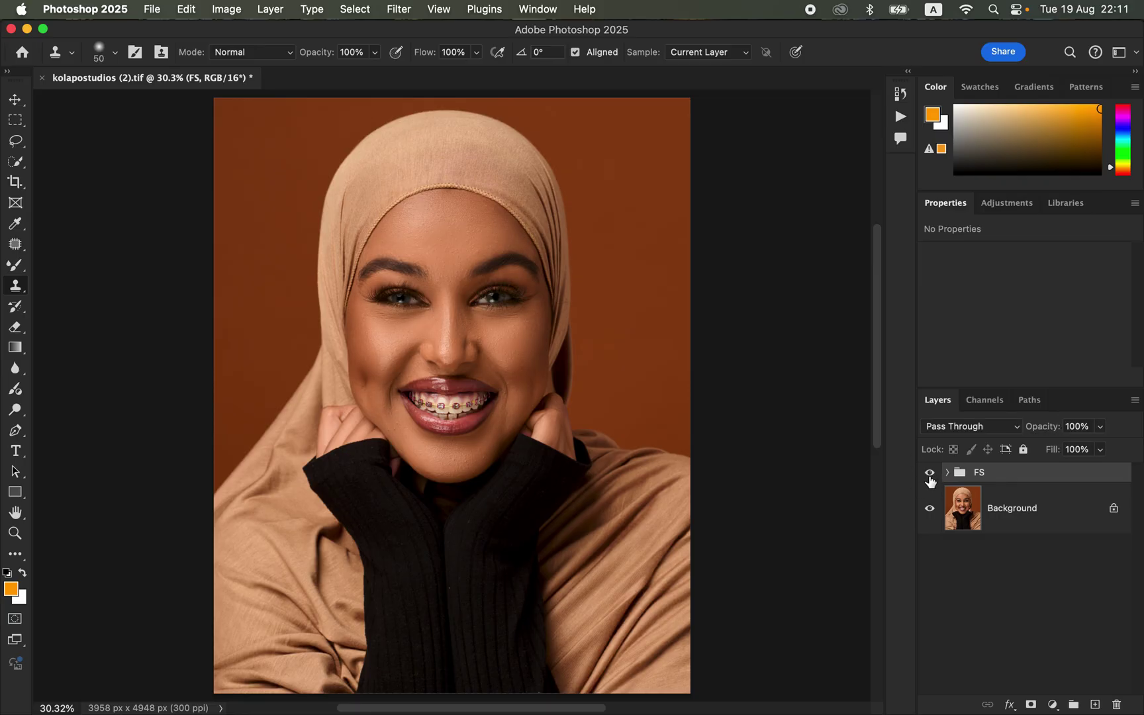